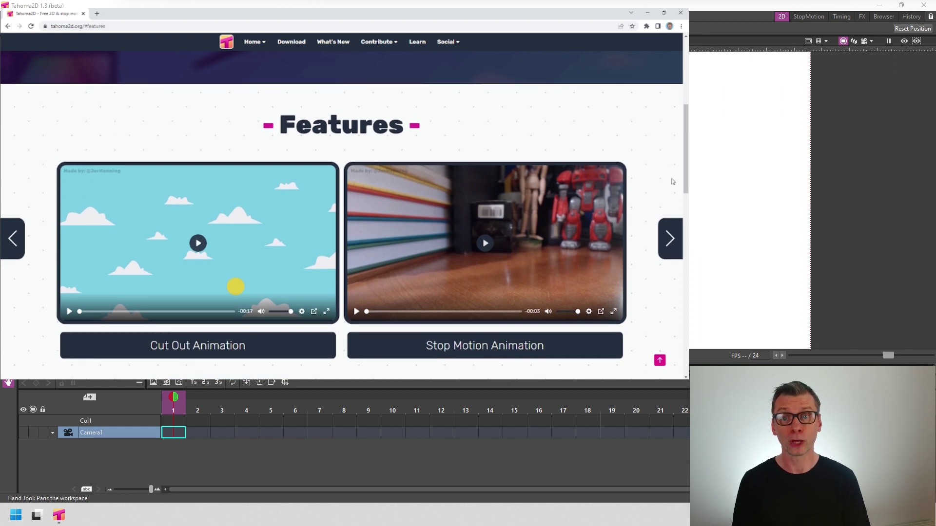
Step through the tahoma2d.org features carousel past the Special FX slide to the brushes slide
{"action": "left_click", "coordinate": [672, 239]}
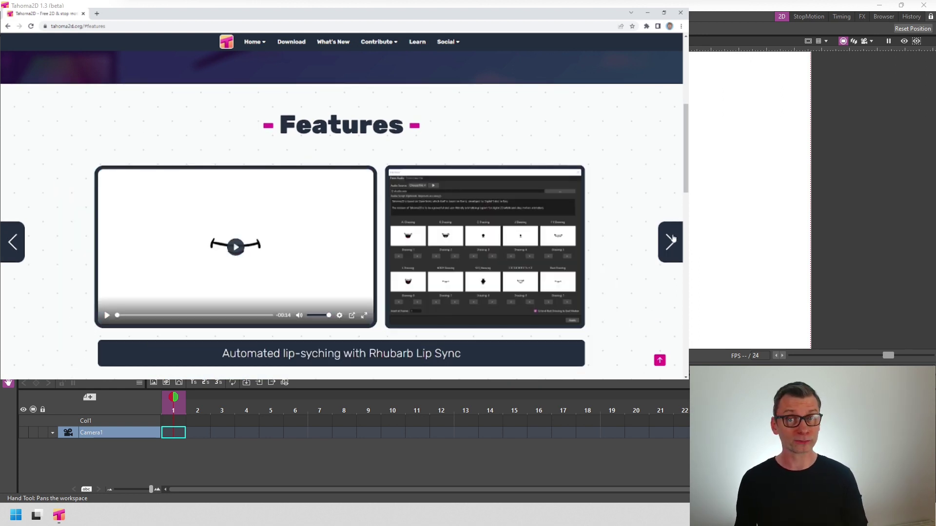
{"action": "left_click", "coordinate": [672, 239]}
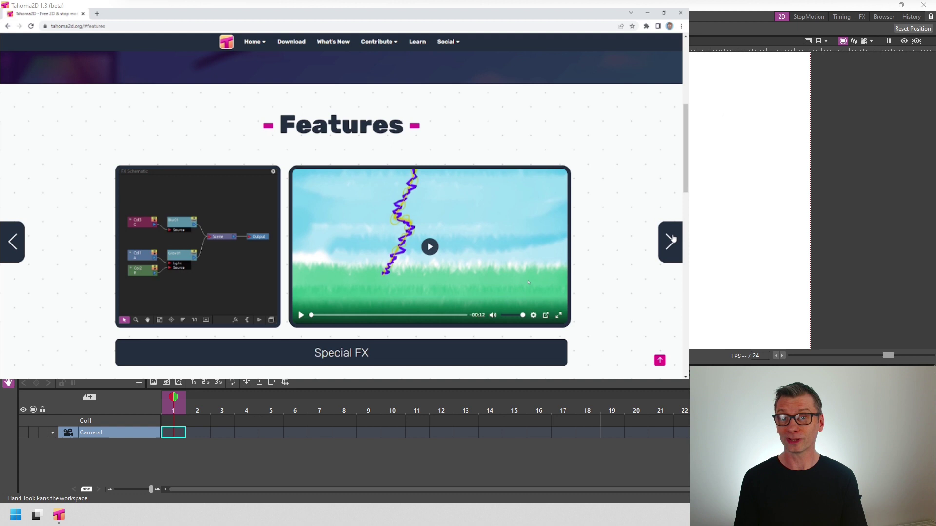
{"action": "left_click", "coordinate": [439, 315]}
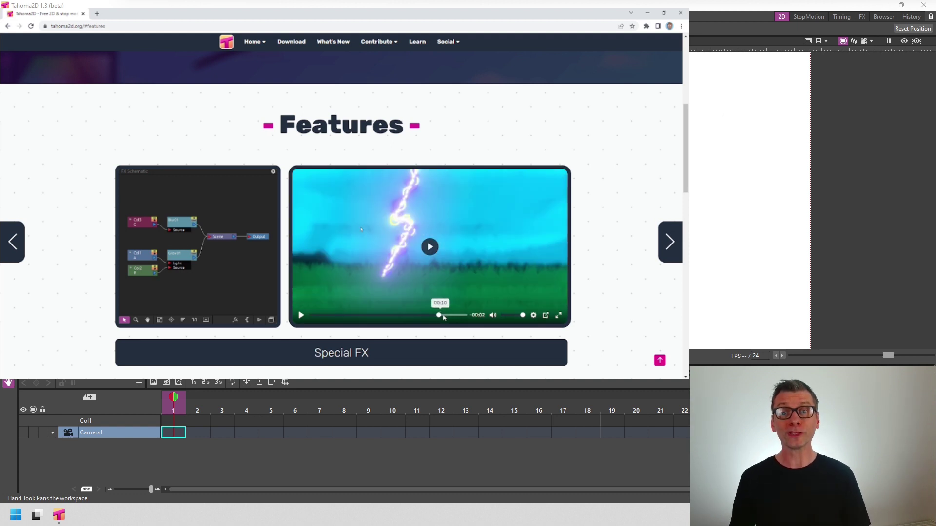
{"action": "left_click", "coordinate": [673, 246]}
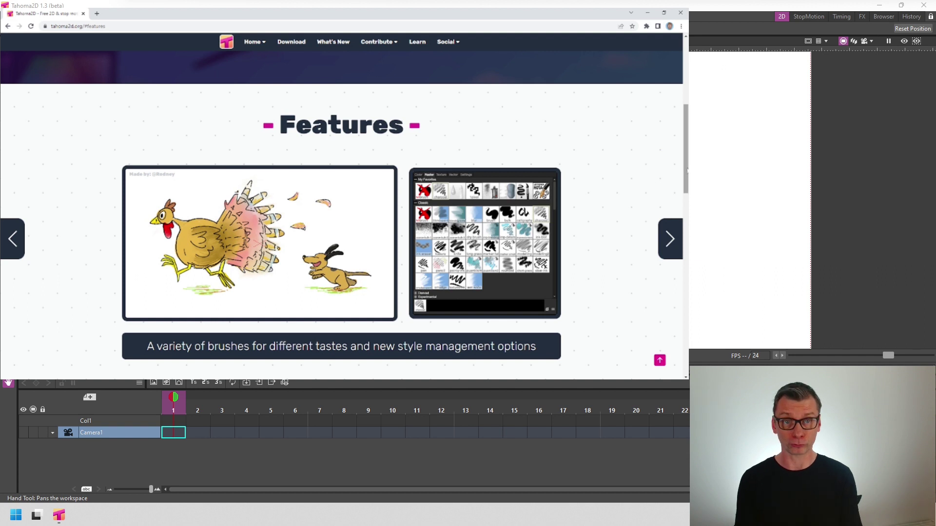
Scroll down the Tahoma2D 1.3 GitHub release notes to the Fixes list
{"action": "left_click_drag", "start_coordinate": [684, 175], "coordinate": [687, 291]}
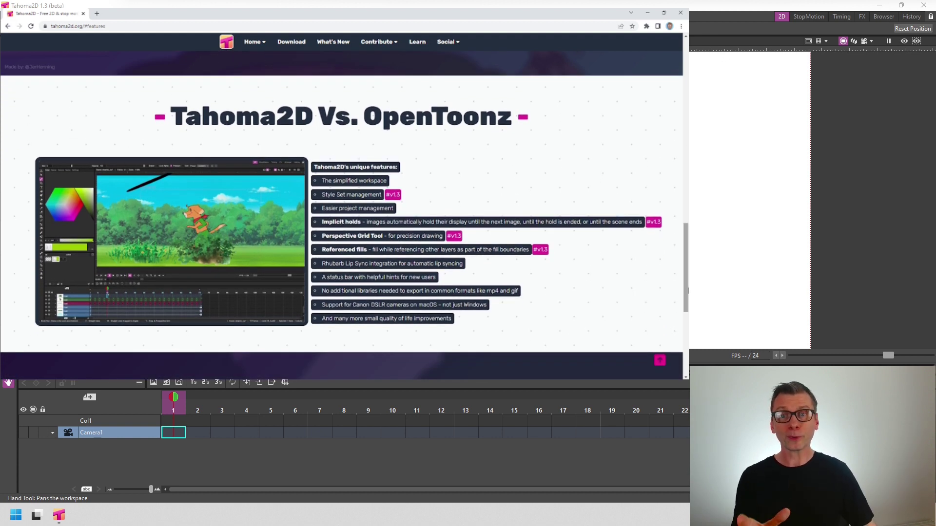
{"action": "scroll", "coordinate": [341, 205], "scroll_direction": "down", "scroll_amount": 4}
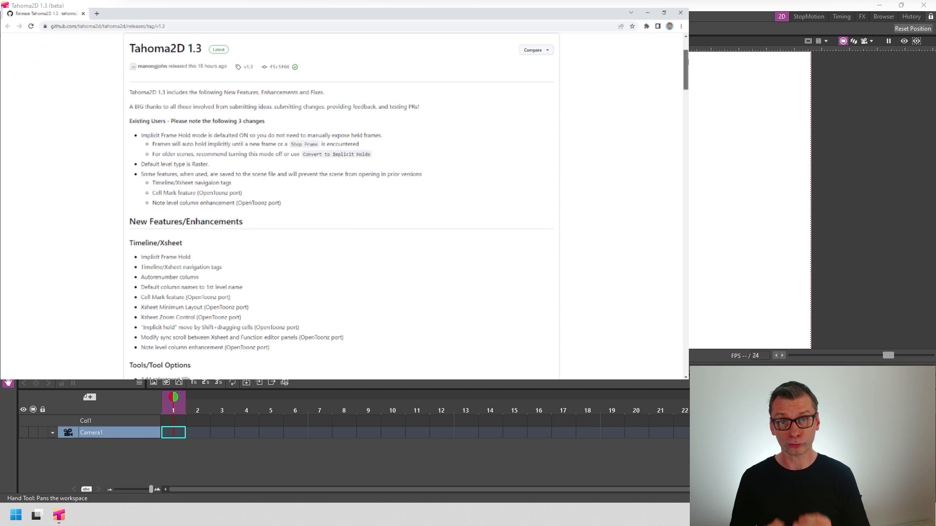
{"action": "scroll", "coordinate": [341, 205], "scroll_direction": "down", "scroll_amount": 6}
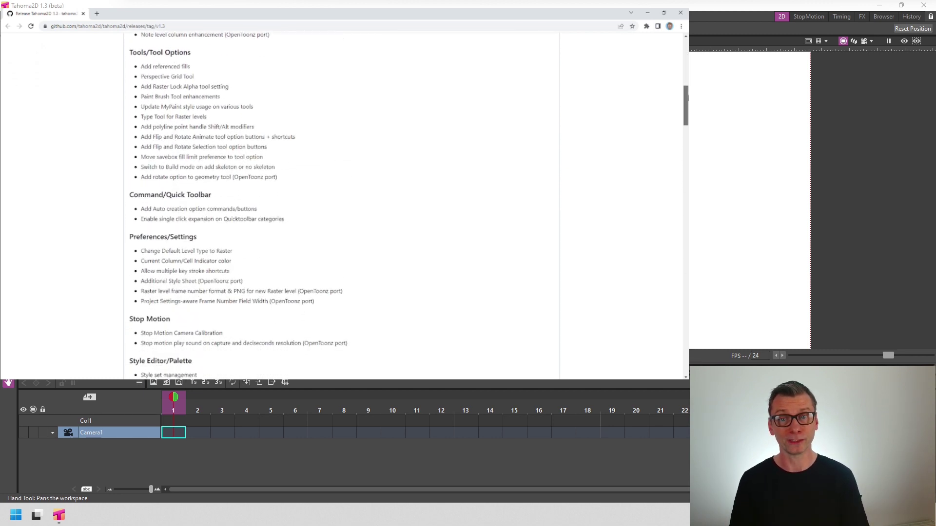
{"action": "left_click_drag", "start_coordinate": [688, 104], "coordinate": [687, 199]}
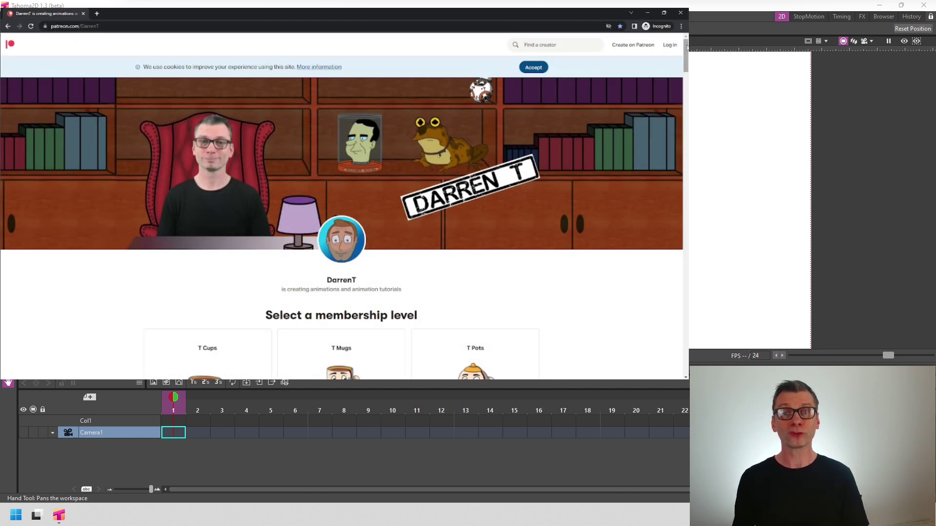
Scroll the Patreon page down to view the membership tiers
{"action": "left_click_drag", "start_coordinate": [687, 47], "coordinate": [686, 81]}
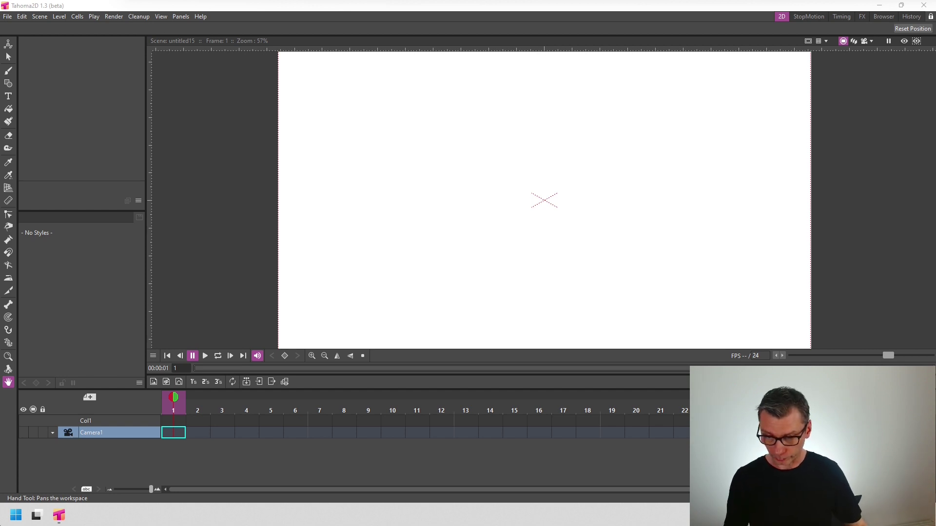
Turn on the quick toolbar from the Camera1 column menu, then start a new drawing level
{"action": "right_click", "coordinate": [139, 430]}
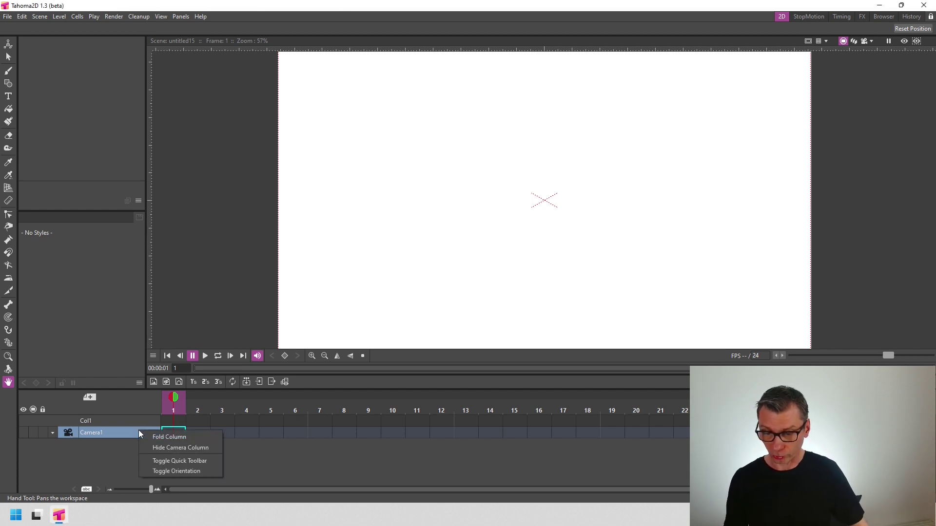
{"action": "left_click", "coordinate": [203, 464]}
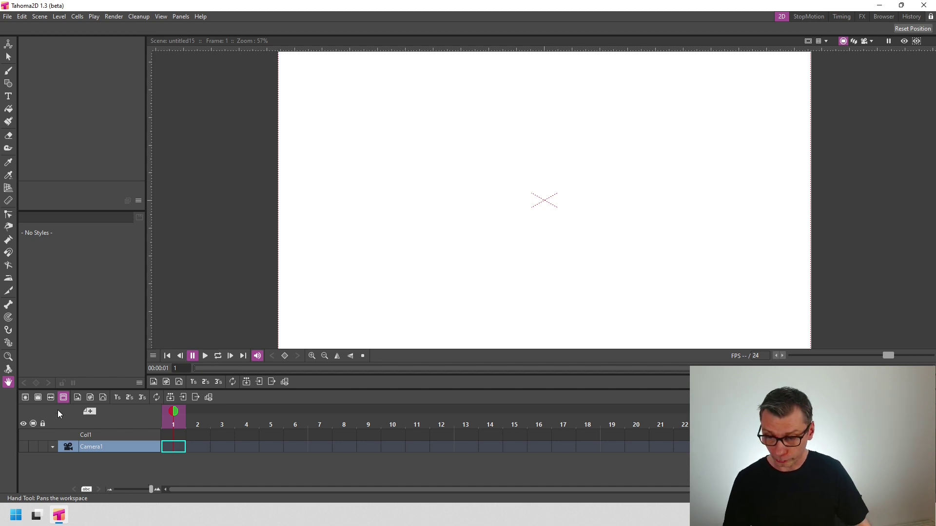
{"action": "left_click", "coordinate": [92, 396]}
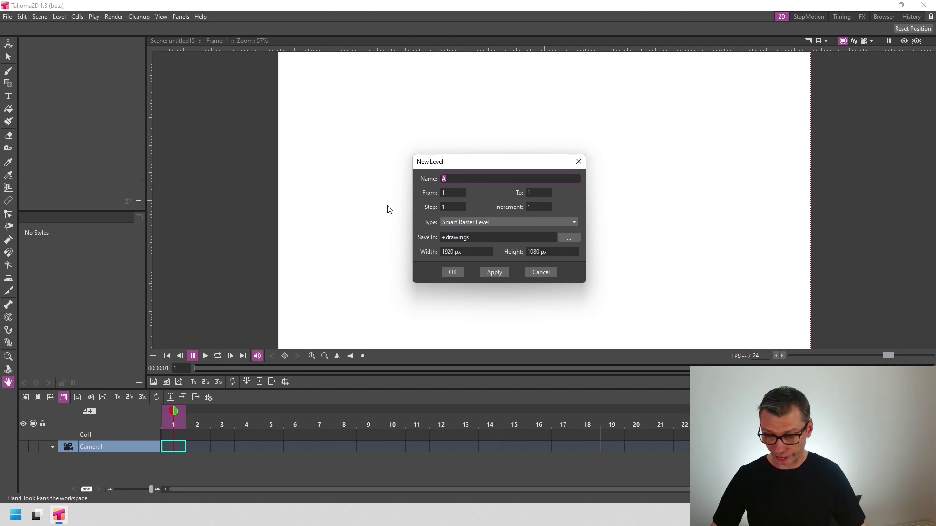
Name the new Smart Raster level 'Sketch', fixing the typo, and create it
{"action": "type", "text": "Sketvch"}
{"action": "key", "text": "Left"}
{"action": "key", "text": "Left"}
{"action": "key", "text": "BackSpace"}
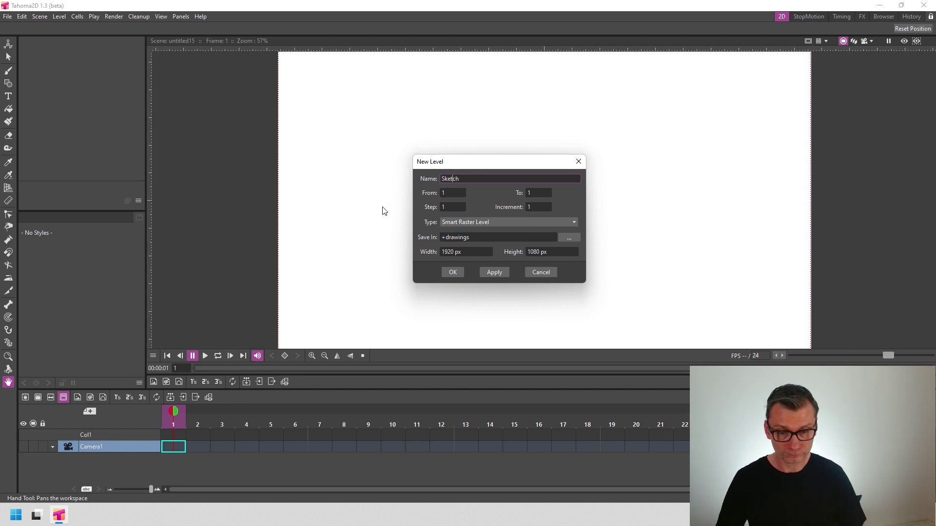
{"action": "left_click", "coordinate": [454, 270]}
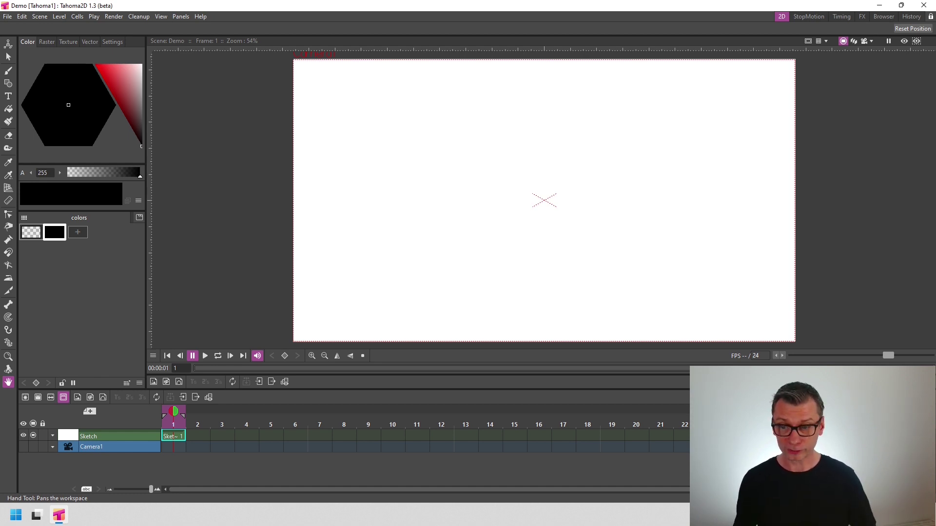
Show the Raster brush styles in a taller panel and collapse the Aotz and Classic groups
{"action": "left_click", "coordinate": [47, 41]}
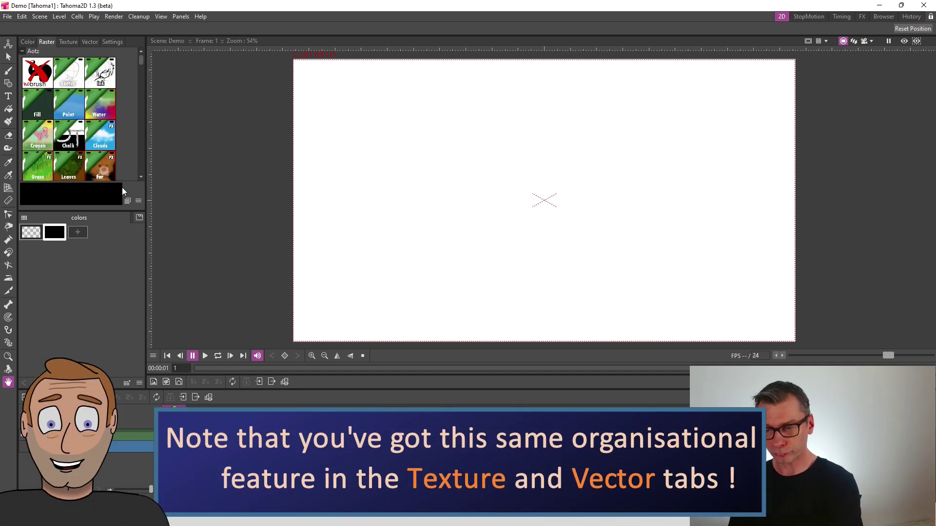
{"action": "left_click_drag", "start_coordinate": [110, 211], "coordinate": [111, 303]}
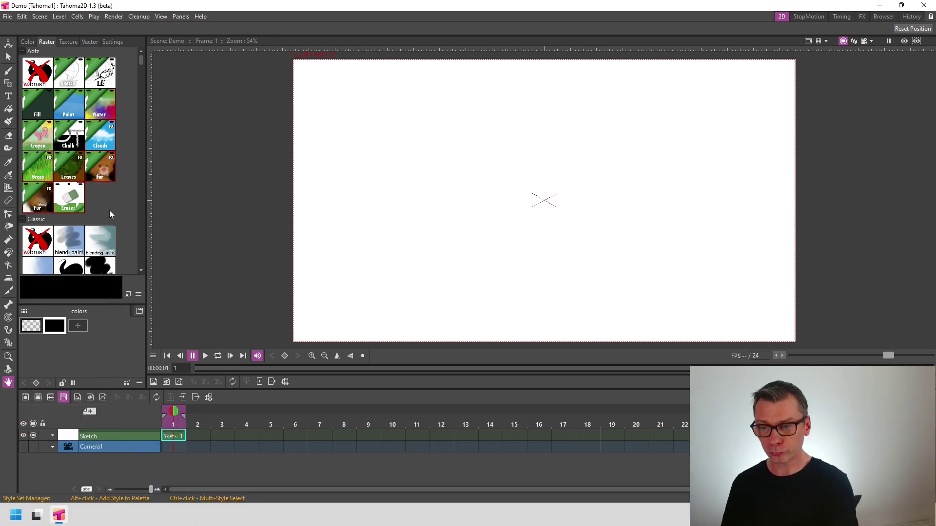
{"action": "left_click", "coordinate": [22, 51]}
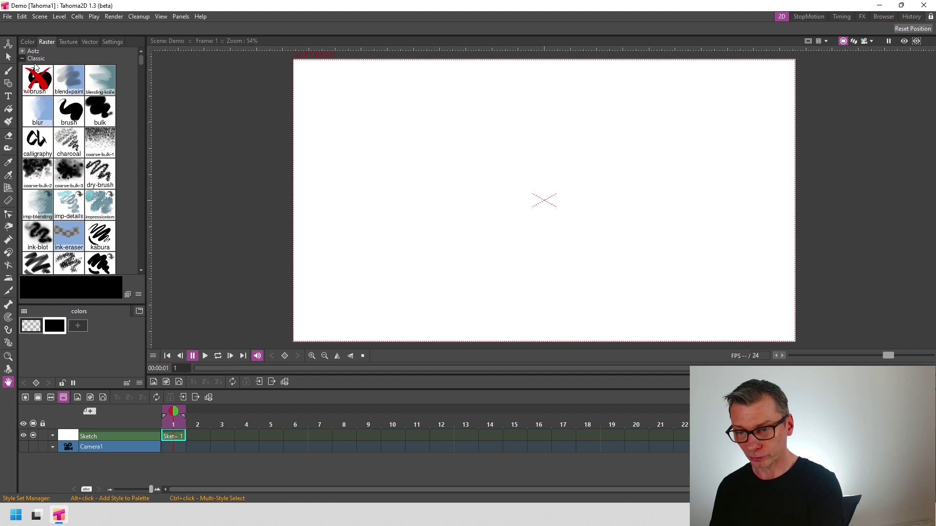
{"action": "left_click", "coordinate": [22, 59]}
Preview the Deevad, Experimental, Kaerhon_v1 and Mojo_v1 brush groups by expanding and collapsing each
{"action": "left_click", "coordinate": [35, 66]}
{"action": "left_click", "coordinate": [36, 66]}
{"action": "left_click", "coordinate": [38, 74]}
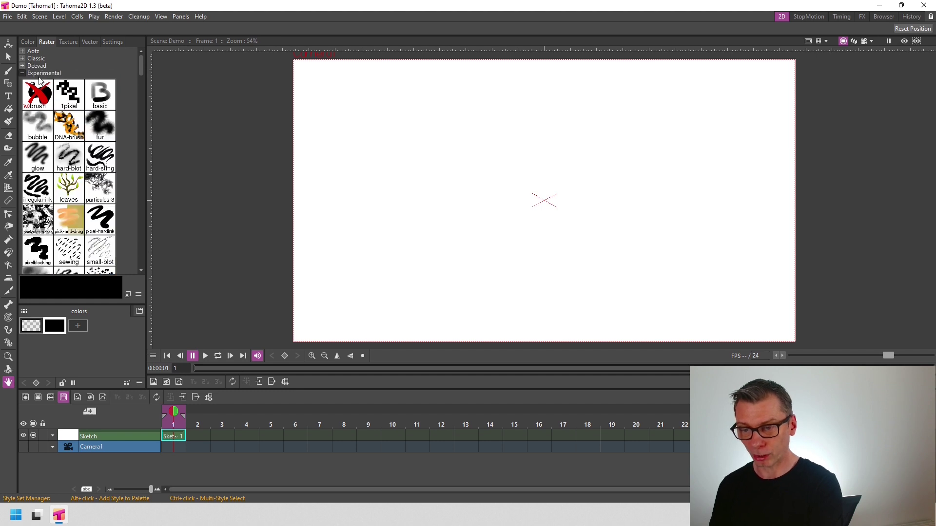
{"action": "left_click", "coordinate": [39, 73]}
{"action": "left_click", "coordinate": [40, 80]}
{"action": "left_click", "coordinate": [40, 80]}
{"action": "left_click", "coordinate": [41, 88]}
{"action": "left_click", "coordinate": [41, 88]}
Preview the Ramen and last brush groups, then leave only Deevad expanded
{"action": "left_click", "coordinate": [39, 95]}
{"action": "left_click", "coordinate": [39, 94]}
{"action": "left_click", "coordinate": [39, 101]}
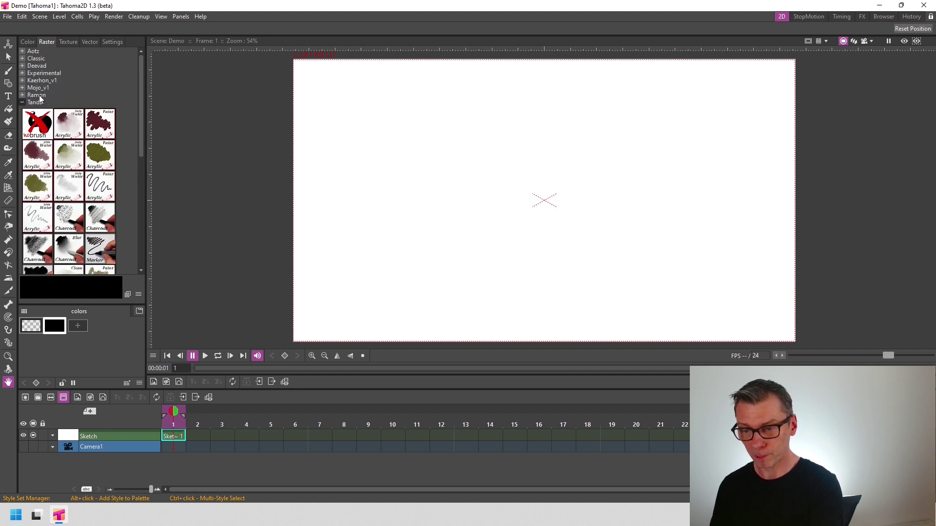
{"action": "left_click", "coordinate": [39, 102]}
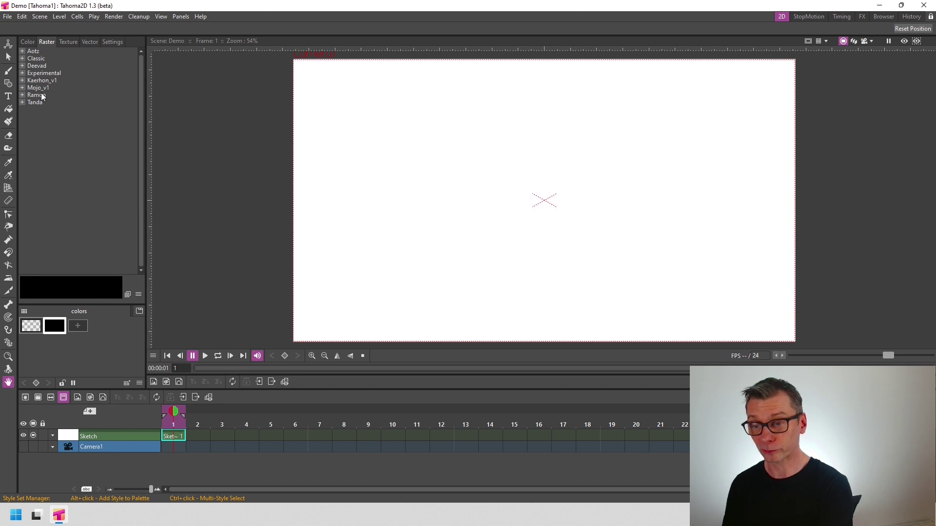
{"action": "left_click", "coordinate": [26, 62]}
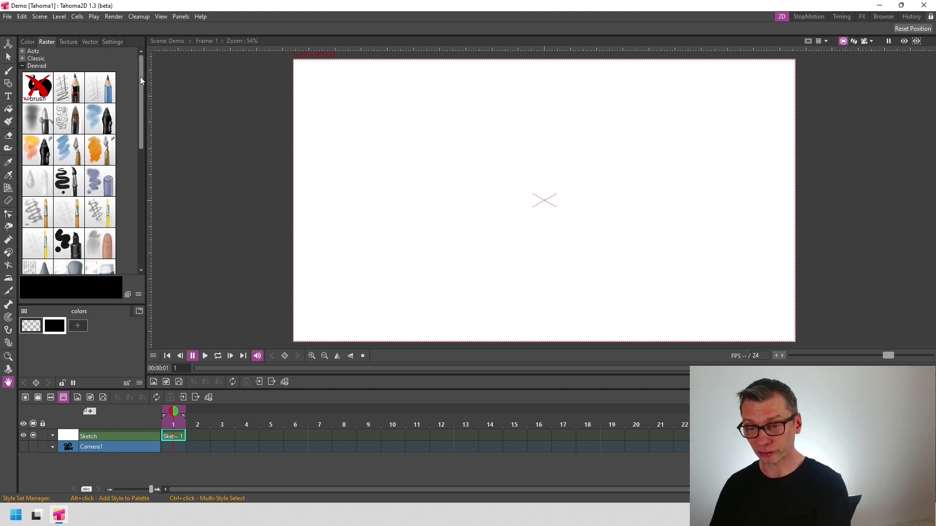
{"action": "mouse_move", "coordinate": [139, 77]}
{"action": "left_mouse_down"}
{"action": "mouse_move", "coordinate": [128, 197]}
{"action": "mouse_move", "coordinate": [121, 101]}
{"action": "mouse_move", "coordinate": [133, 74]}
{"action": "left_mouse_up"}
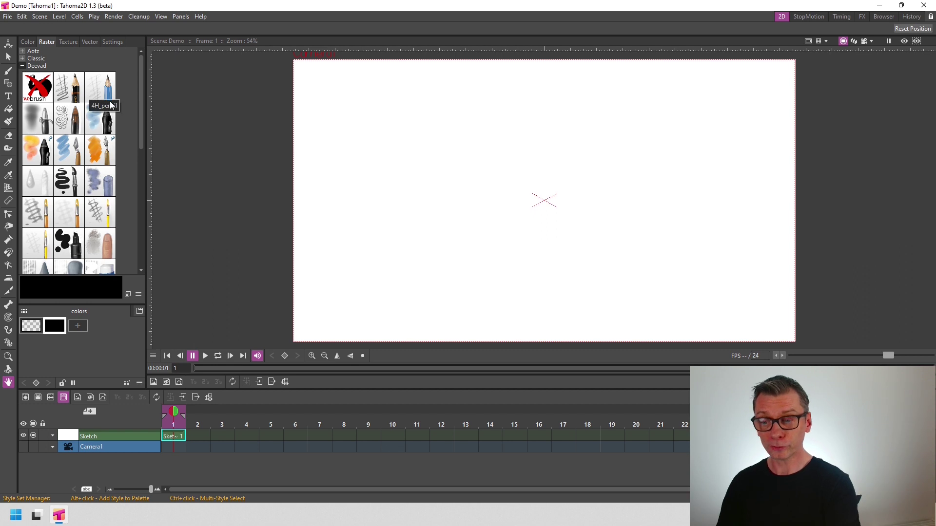
Add the second Deevad pencil brush and the blue Deevad brush to My Favorites
{"action": "right_click", "coordinate": [69, 92]}
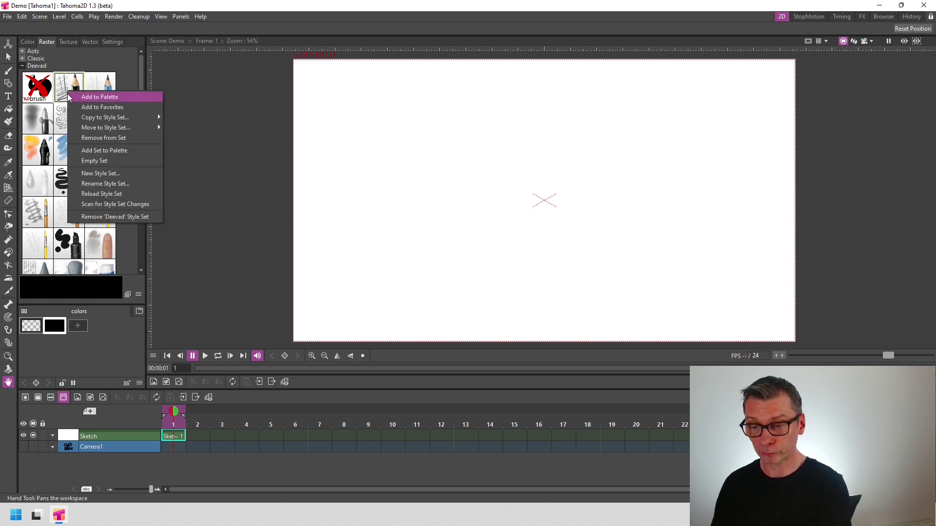
{"action": "left_click", "coordinate": [130, 107]}
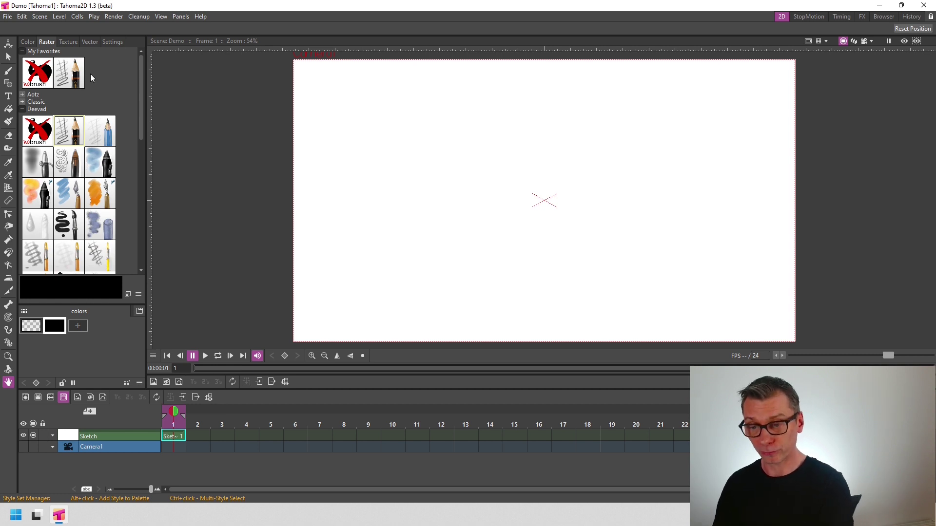
{"action": "right_click", "coordinate": [69, 193]}
{"action": "left_click", "coordinate": [132, 208]}
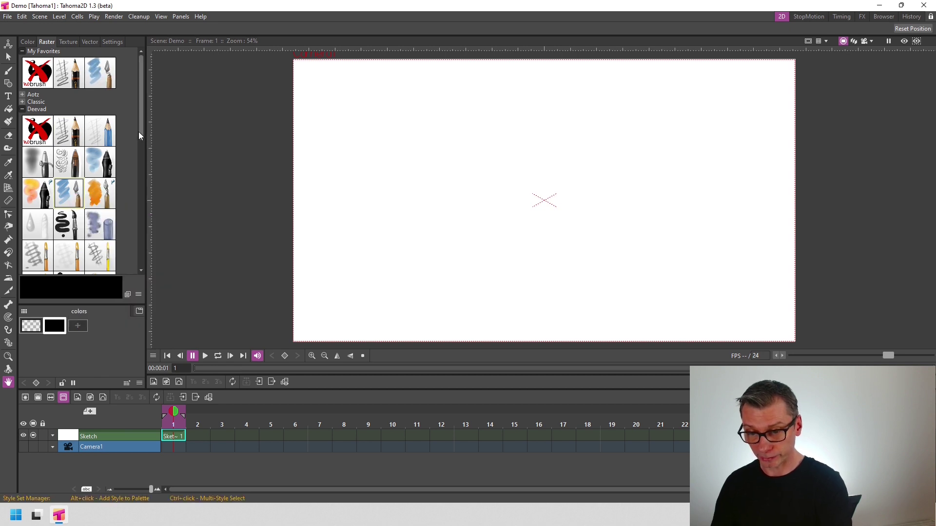
Add the spray brush to My Favorites and collapse the Deevad brush category
{"action": "left_click_drag", "start_coordinate": [139, 132], "coordinate": [134, 241]}
{"action": "right_click", "coordinate": [99, 190]}
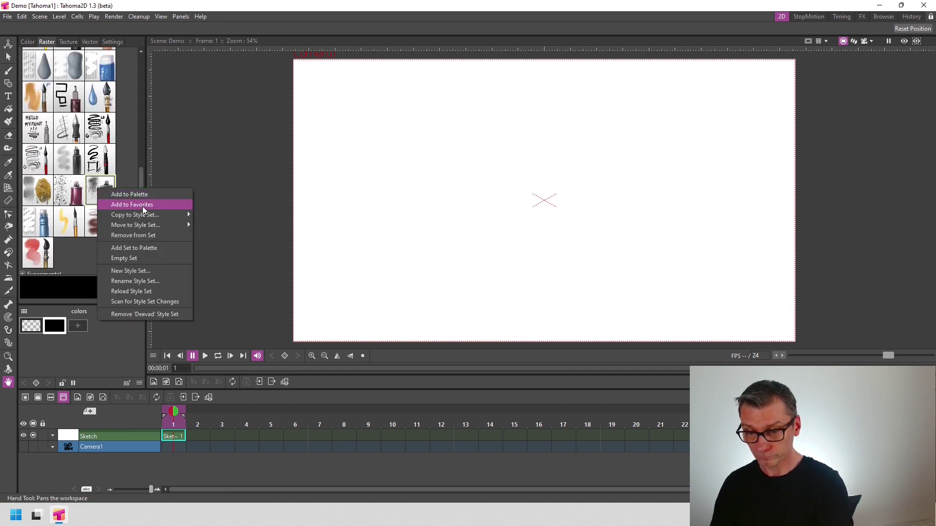
{"action": "left_click", "coordinate": [142, 206]}
{"action": "left_click_drag", "start_coordinate": [141, 204], "coordinate": [141, 87]}
{"action": "left_click", "coordinate": [34, 128]}
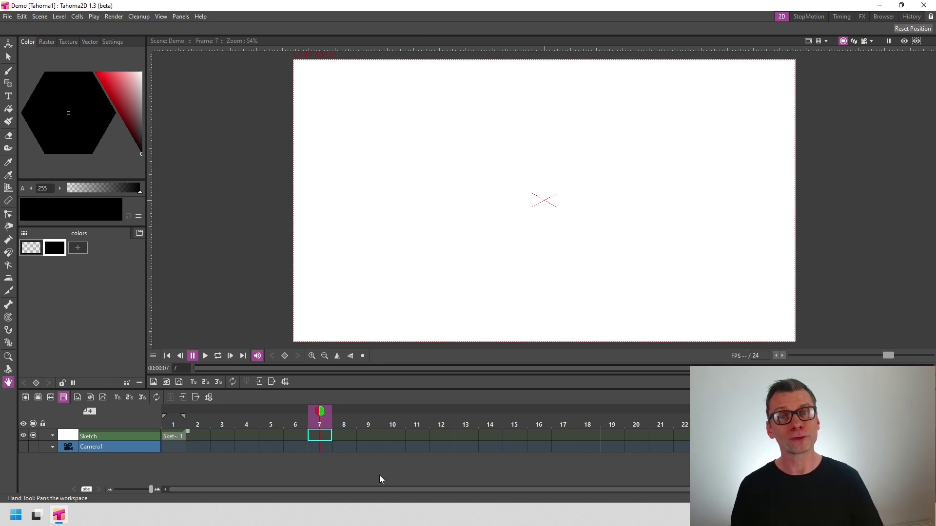
Toggle the navigation tag on frame 7, ending with frame 7 tagged
{"action": "right_click", "coordinate": [320, 424]}
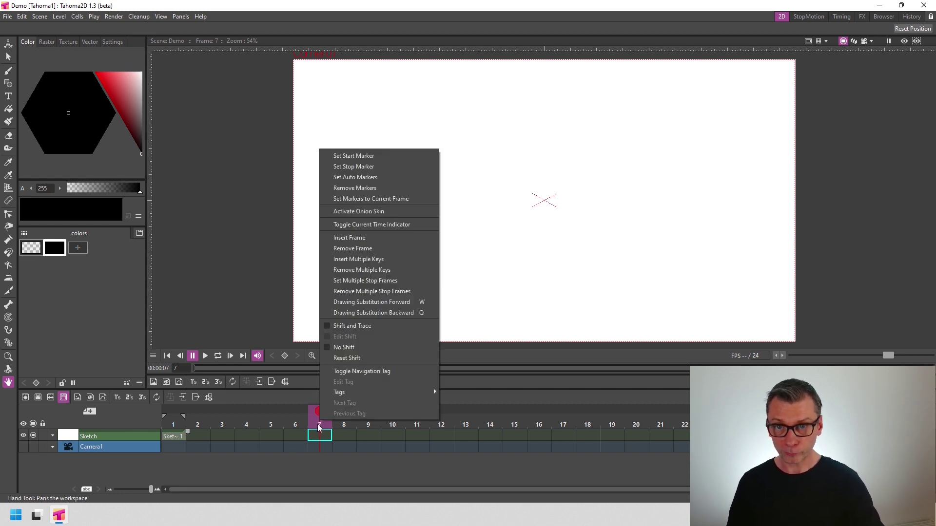
{"action": "key", "text": "Escape"}
{"action": "right_click", "coordinate": [320, 424]}
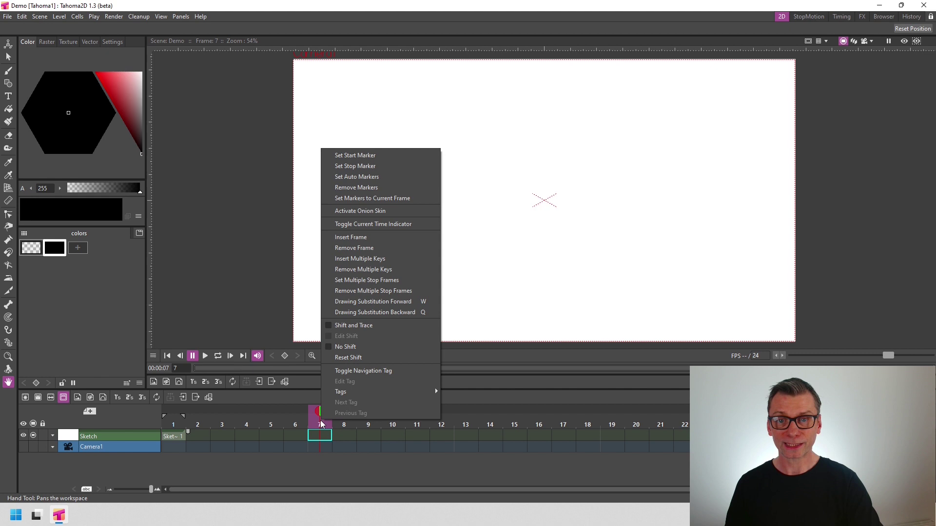
{"action": "left_click", "coordinate": [392, 371]}
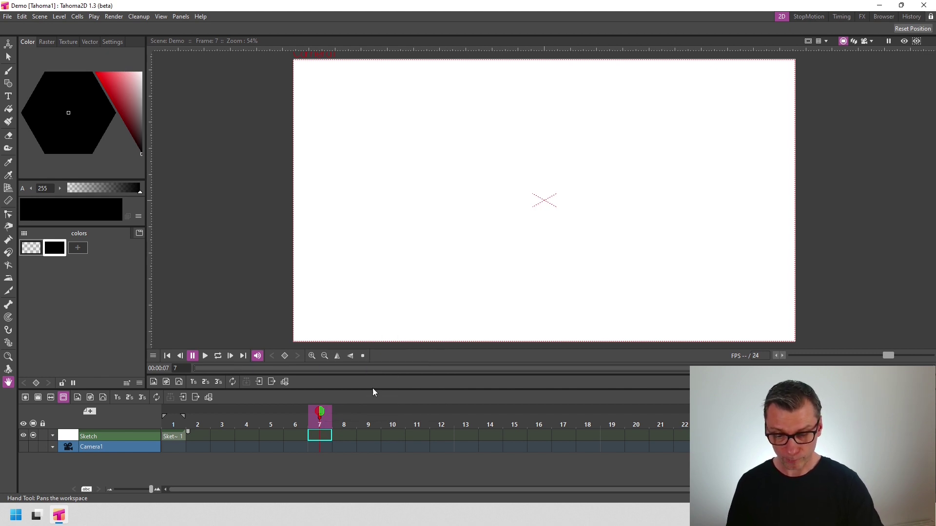
{"action": "right_click", "coordinate": [321, 425]}
{"action": "left_click", "coordinate": [392, 372]}
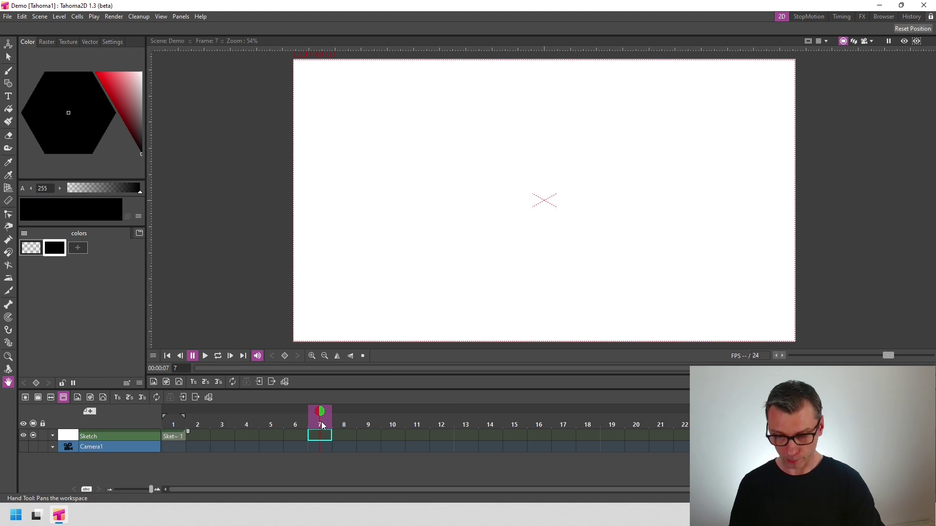
{"action": "right_click", "coordinate": [321, 425]}
{"action": "left_click", "coordinate": [386, 372]}
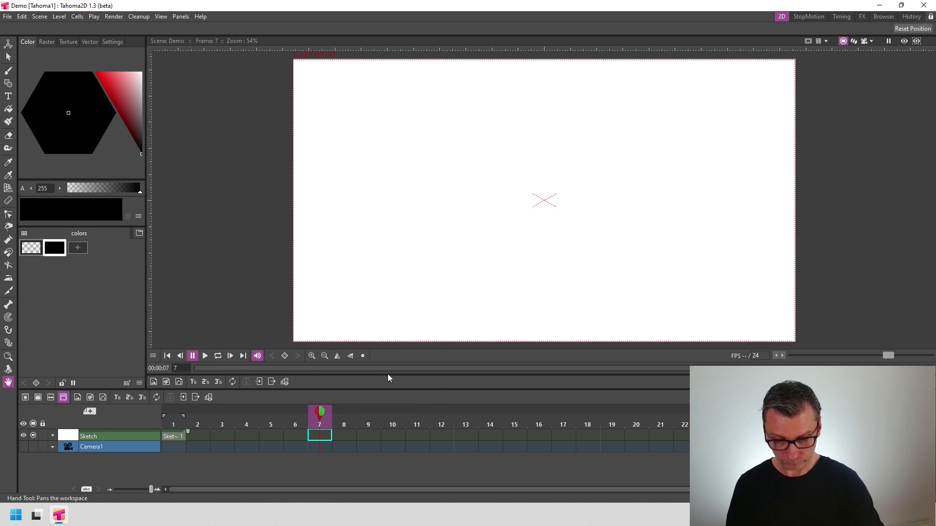
Add navigation tags to frames 15 and 18
{"action": "left_click", "coordinate": [511, 425]}
{"action": "right_click", "coordinate": [513, 425]}
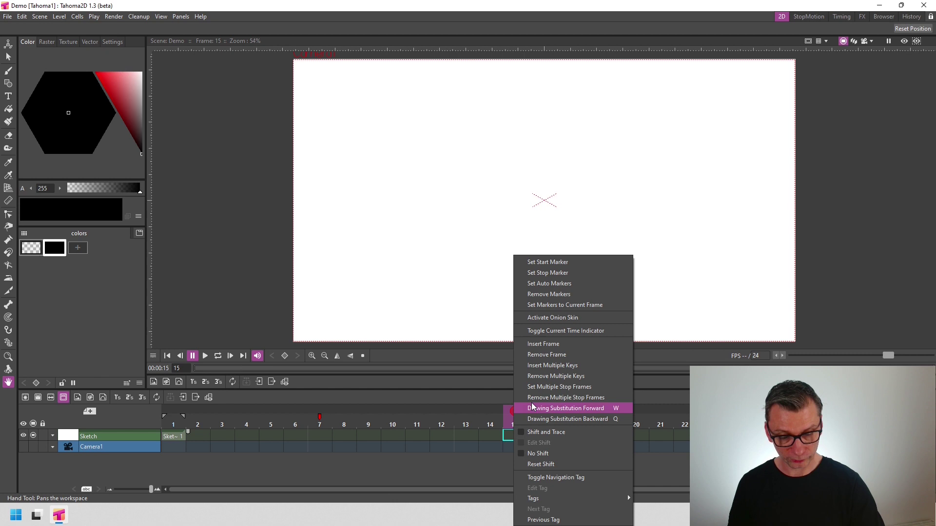
{"action": "left_click", "coordinate": [561, 477]}
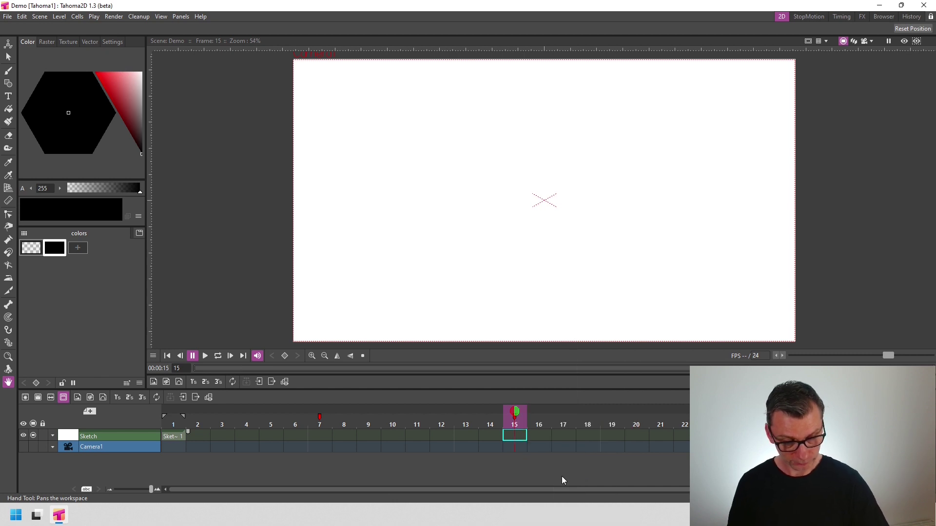
{"action": "left_click", "coordinate": [588, 425]}
{"action": "right_click", "coordinate": [589, 425]}
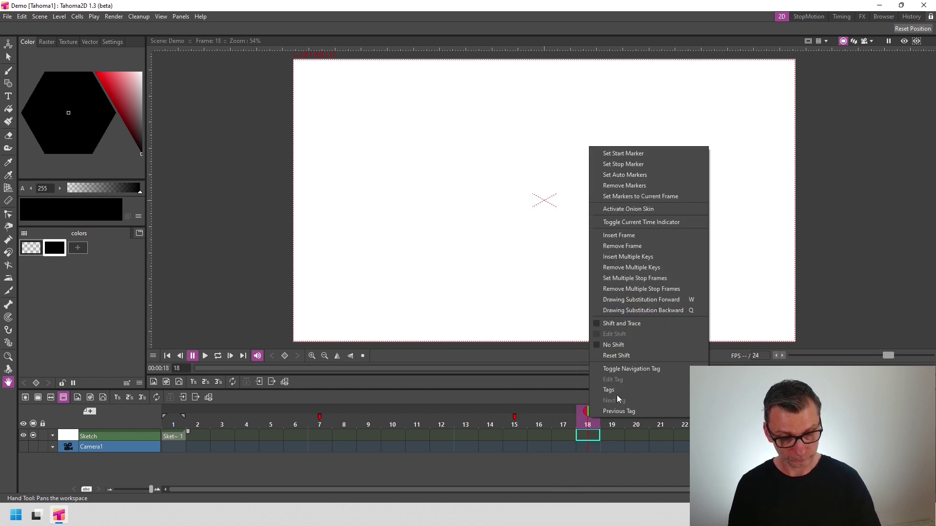
{"action": "left_click", "coordinate": [622, 369]}
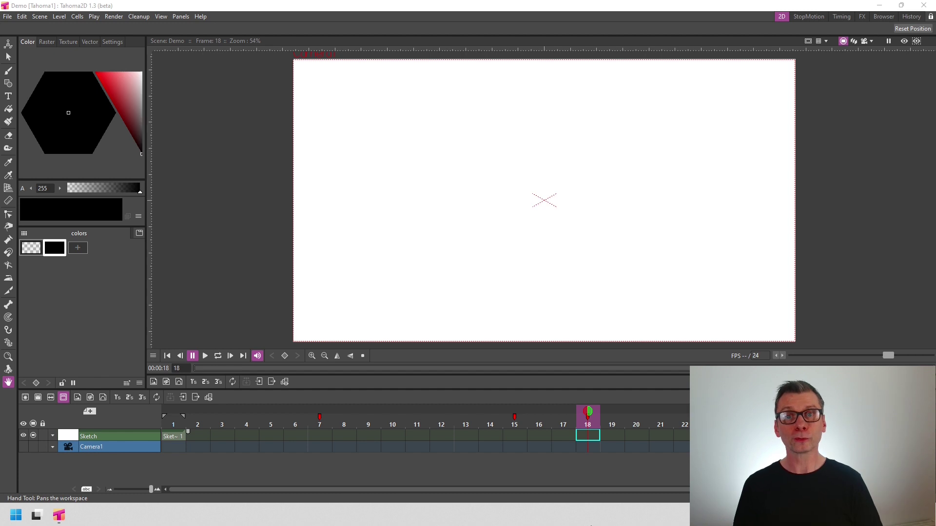
Jump between tags with Previous/Next Tag: back to 15 and 7, forward to 15 and 18
{"action": "right_click", "coordinate": [464, 423]}
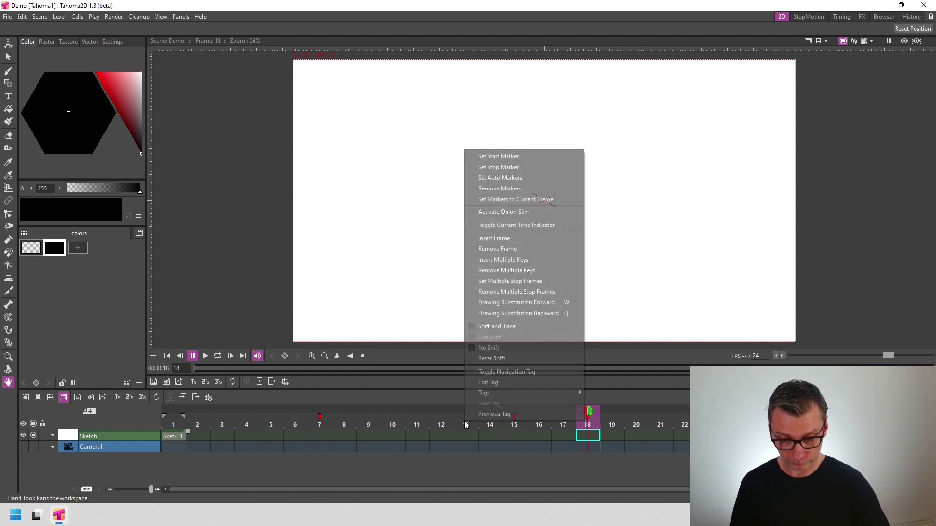
{"action": "left_click", "coordinate": [515, 415]}
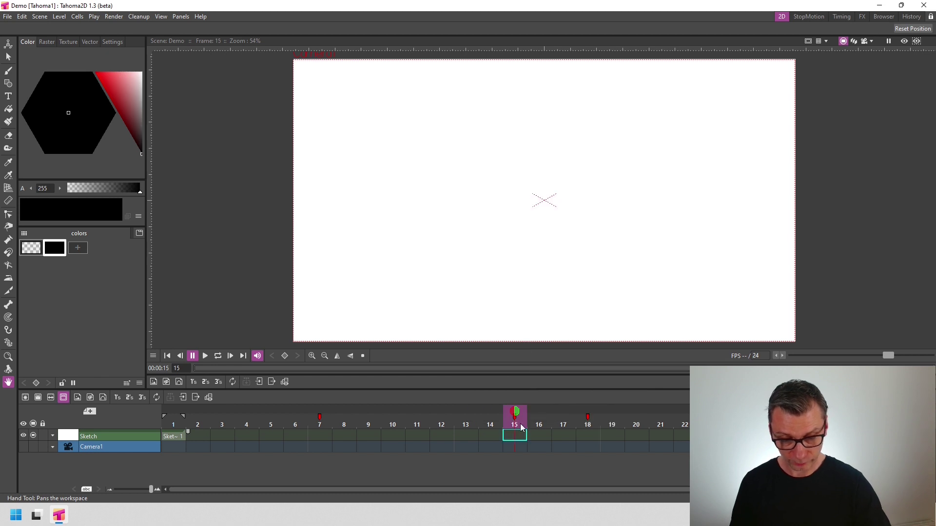
{"action": "right_click", "coordinate": [480, 418]}
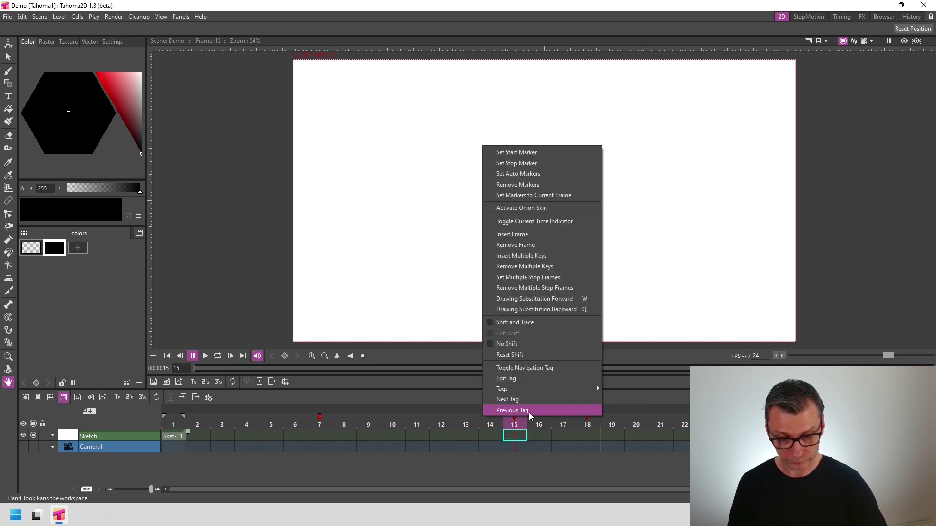
{"action": "left_click", "coordinate": [517, 411]}
{"action": "right_click", "coordinate": [466, 424]}
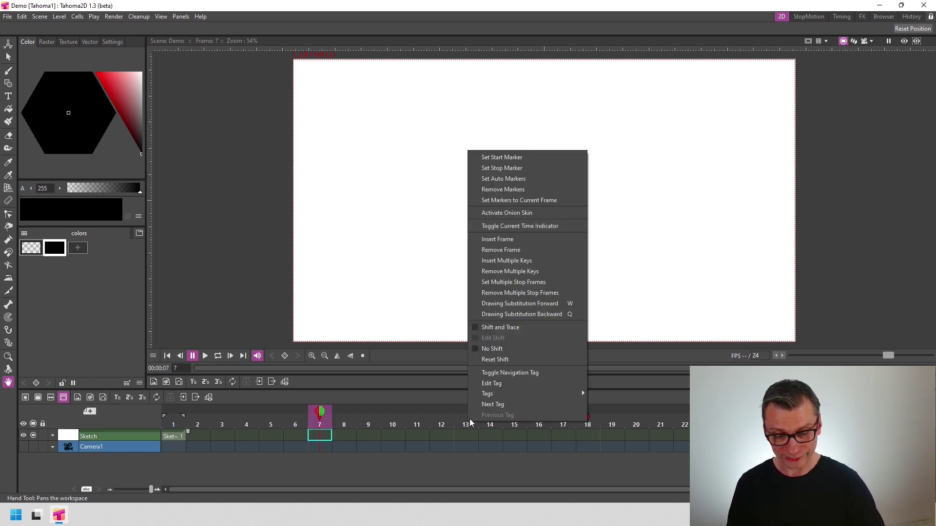
{"action": "left_click", "coordinate": [501, 405]}
{"action": "right_click", "coordinate": [476, 423]}
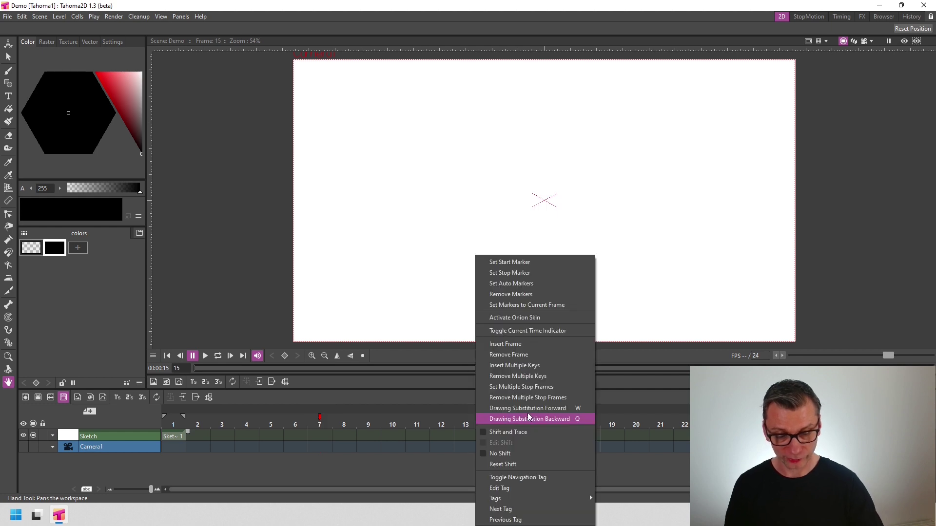
{"action": "left_click", "coordinate": [517, 497]}
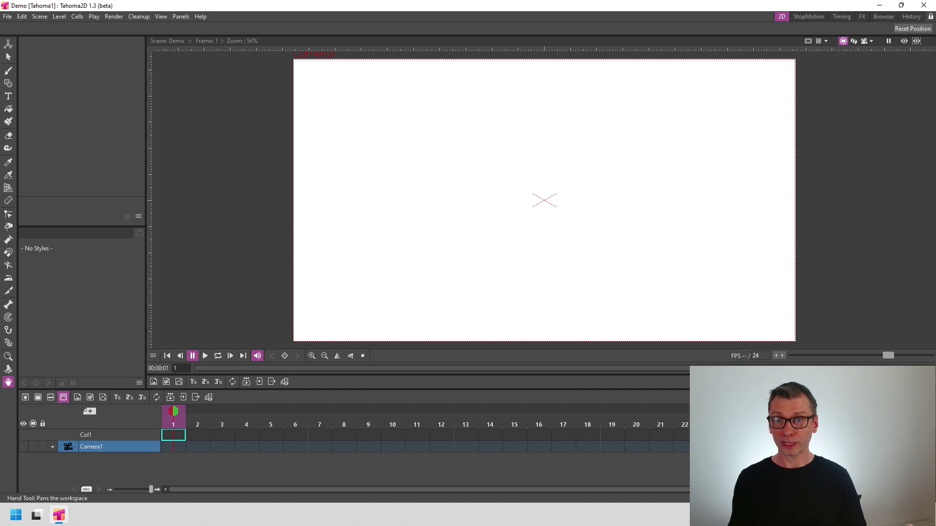
Create a new drawing level named 'Ink'
{"action": "left_click", "coordinate": [90, 397]}
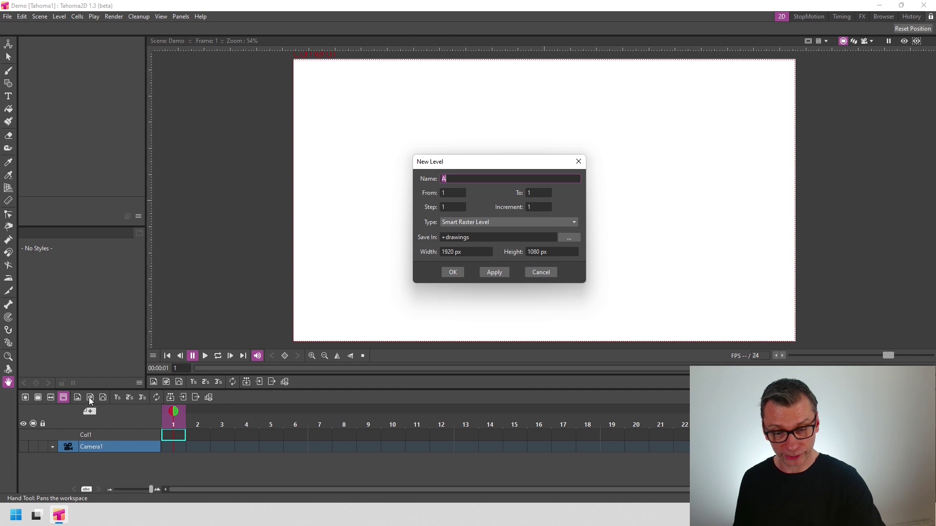
{"action": "type", "text": "Ink"}
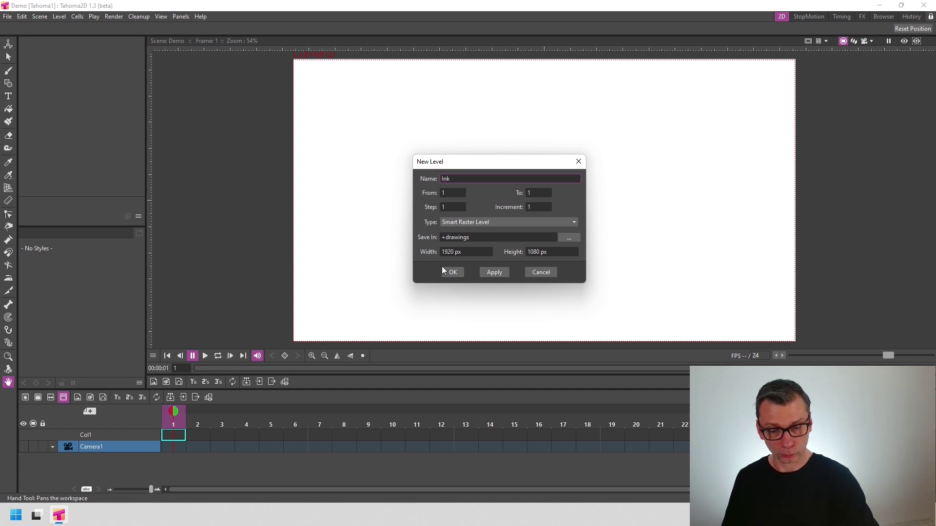
{"action": "left_click", "coordinate": [451, 270]}
With the Brush at size 9.32 and added smoothing, draw three black ovals side by side
{"action": "left_click", "coordinate": [9, 72]}
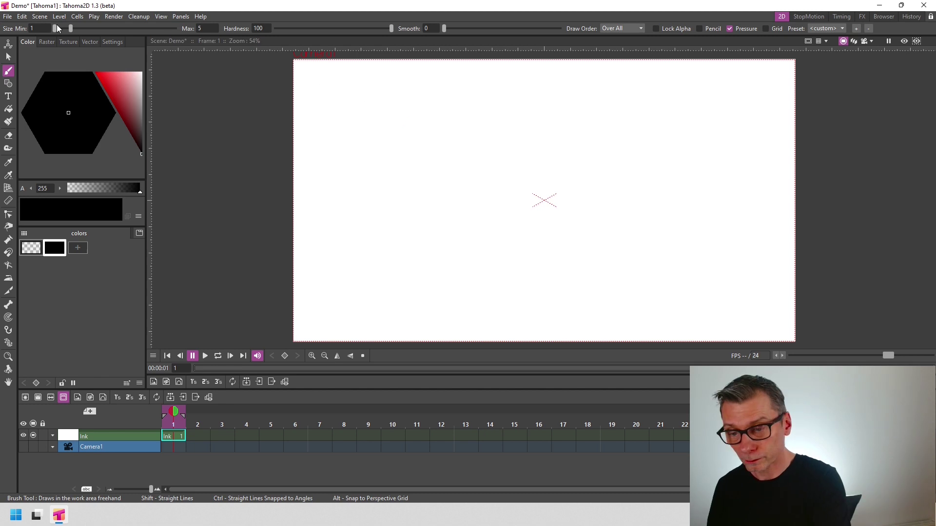
{"action": "left_click_drag", "start_coordinate": [57, 28], "coordinate": [82, 28]}
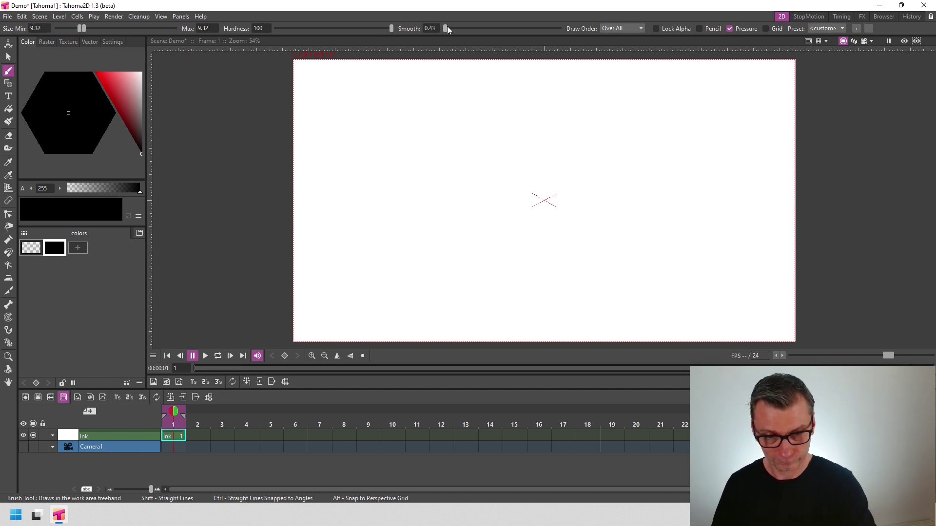
{"action": "left_click_drag", "start_coordinate": [446, 27], "coordinate": [474, 28]}
{"action": "mouse_move", "coordinate": [393, 147]}
{"action": "left_mouse_down"}
{"action": "mouse_move", "coordinate": [361, 270]}
{"action": "mouse_move", "coordinate": [392, 143]}
{"action": "left_mouse_up"}
{"action": "mouse_move", "coordinate": [524, 140]}
{"action": "left_mouse_down"}
{"action": "mouse_move", "coordinate": [575, 208]}
{"action": "mouse_move", "coordinate": [524, 139]}
{"action": "left_mouse_up"}
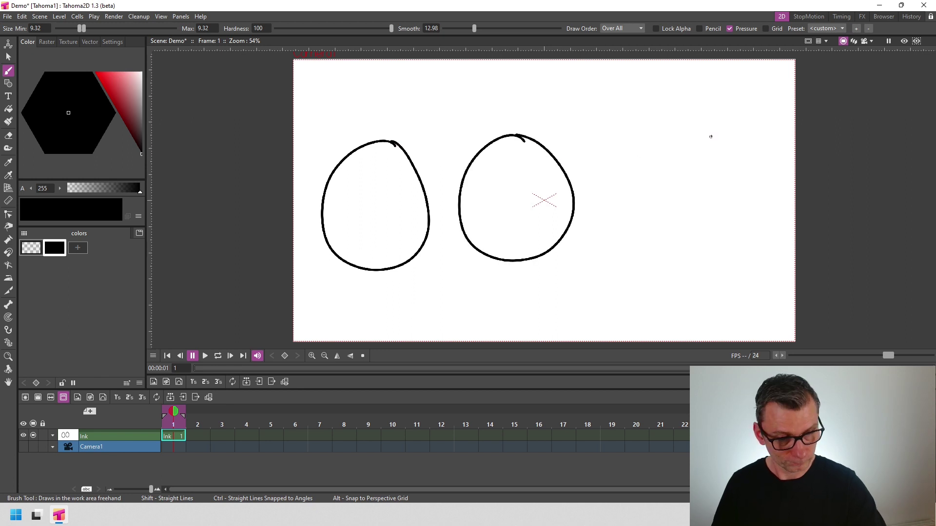
{"action": "mouse_move", "coordinate": [710, 134]}
{"action": "left_mouse_down"}
{"action": "mouse_move", "coordinate": [704, 251]}
{"action": "mouse_move", "coordinate": [713, 136]}
{"action": "left_mouse_up"}
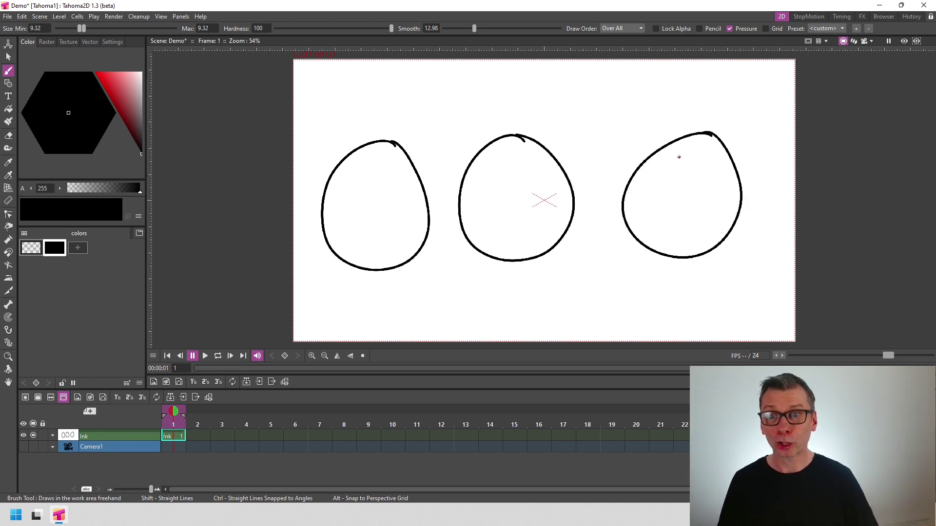
Create level Ink2 with Alt+N, draw rectangles over the middle and right ovals, and save
{"action": "key", "text": "alt+n"}
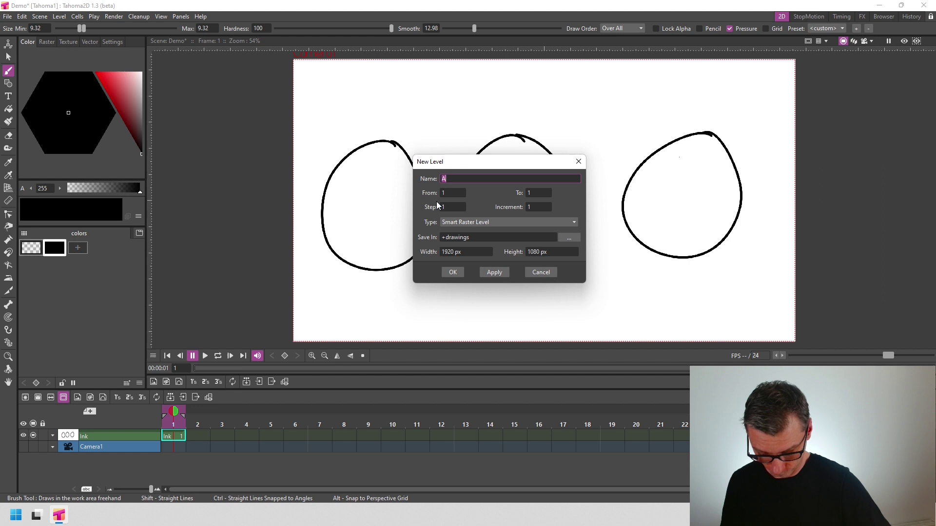
{"action": "left_click", "coordinate": [454, 272]}
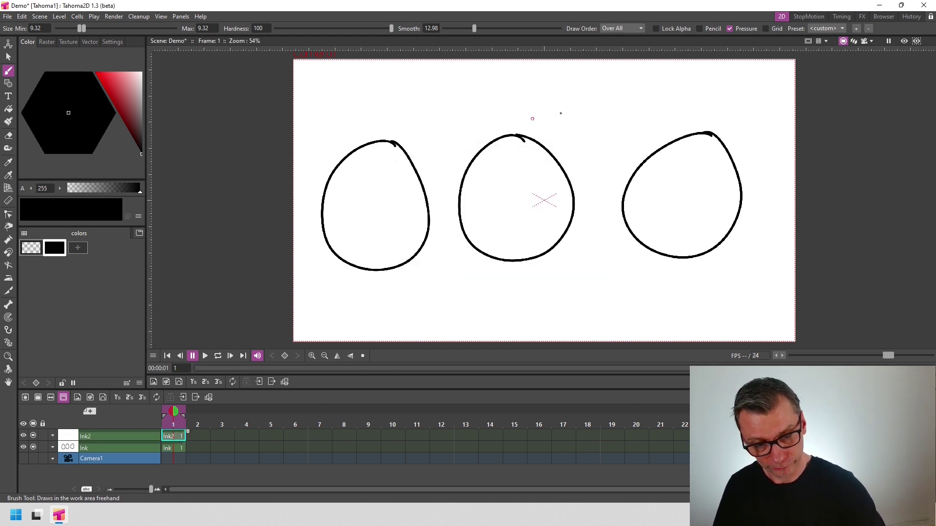
{"action": "mouse_move", "coordinate": [582, 115]}
{"action": "left_mouse_down"}
{"action": "mouse_move", "coordinate": [518, 156]}
{"action": "mouse_move", "coordinate": [590, 220]}
{"action": "mouse_move", "coordinate": [585, 115]}
{"action": "left_mouse_up"}
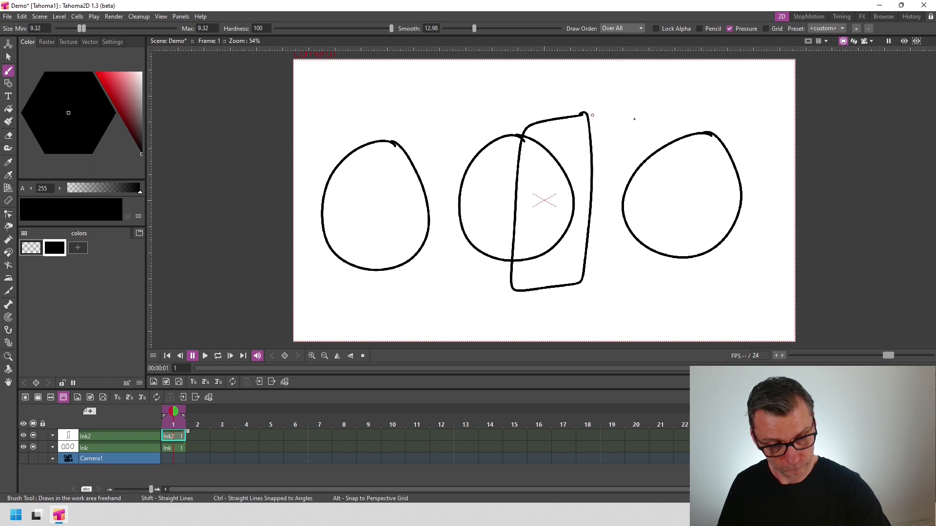
{"action": "mouse_move", "coordinate": [686, 108]}
{"action": "left_mouse_down"}
{"action": "mouse_move", "coordinate": [718, 287]}
{"action": "mouse_move", "coordinate": [746, 106]}
{"action": "left_mouse_up"}
{"action": "key", "text": "ctrl+s"}
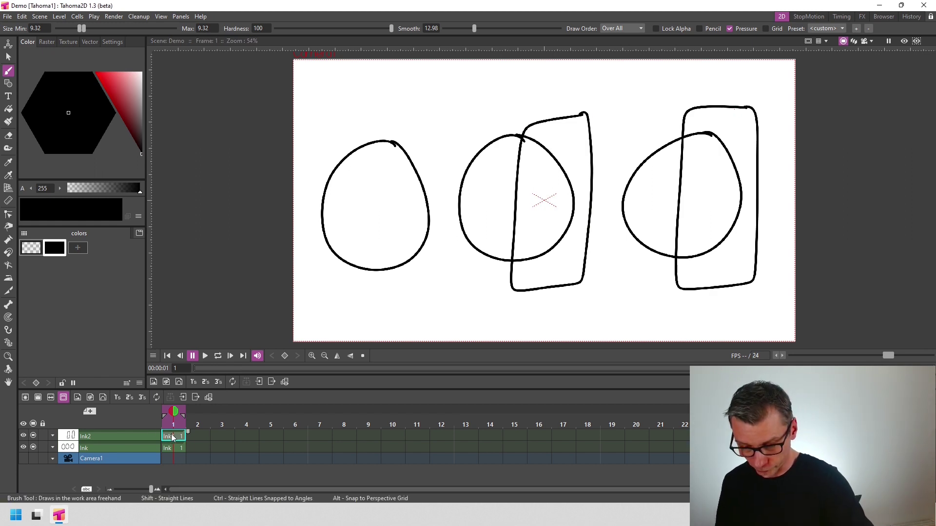
{"action": "left_click", "coordinate": [86, 399]}
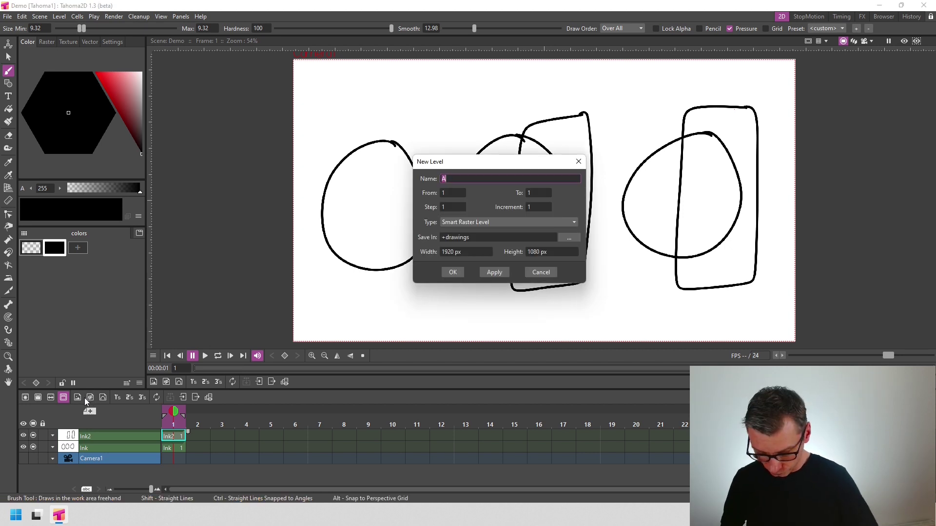
Create the 'Fill' level and drag its column beneath the Ink layer
{"action": "type", "text": "Fill"}
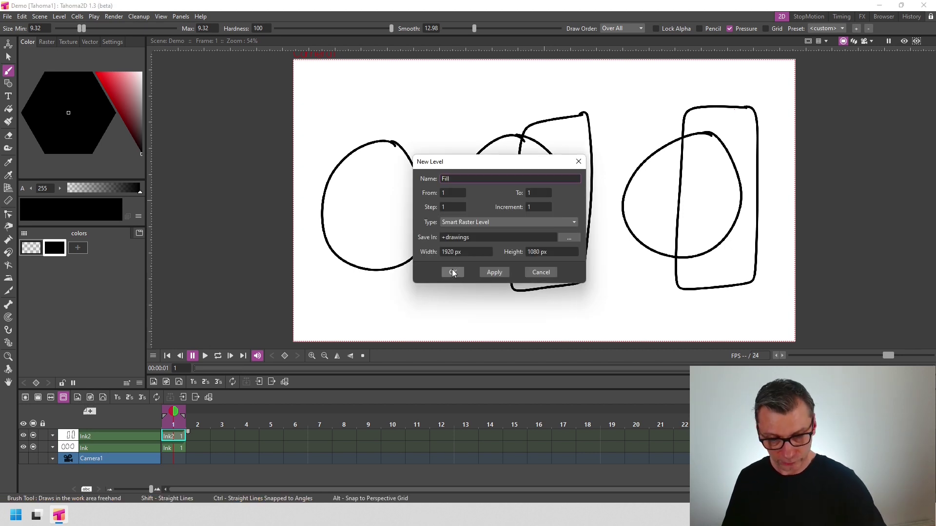
{"action": "key", "text": "Return"}
{"action": "left_click_drag", "start_coordinate": [128, 434], "coordinate": [127, 464]}
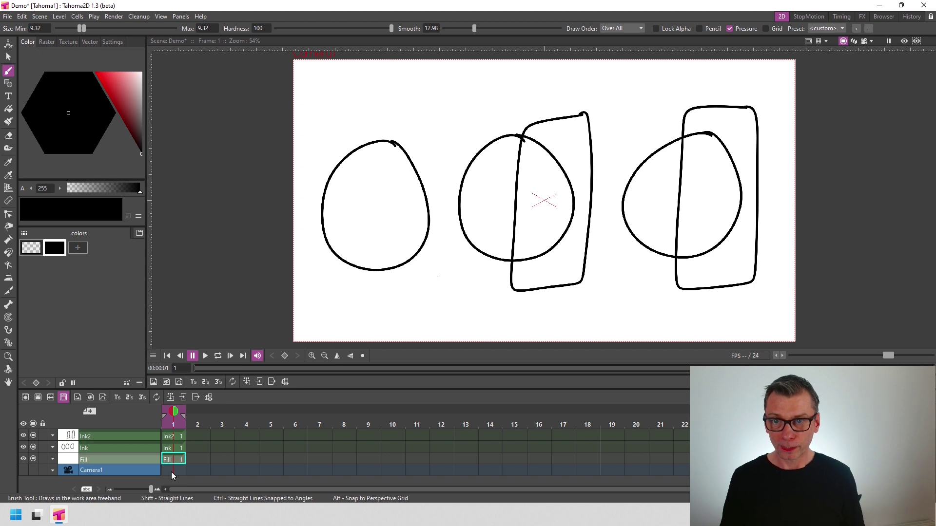
Switch to the Fill tool with Refer Visible enabled and add a new colour style to the palette
{"action": "left_click", "coordinate": [10, 108]}
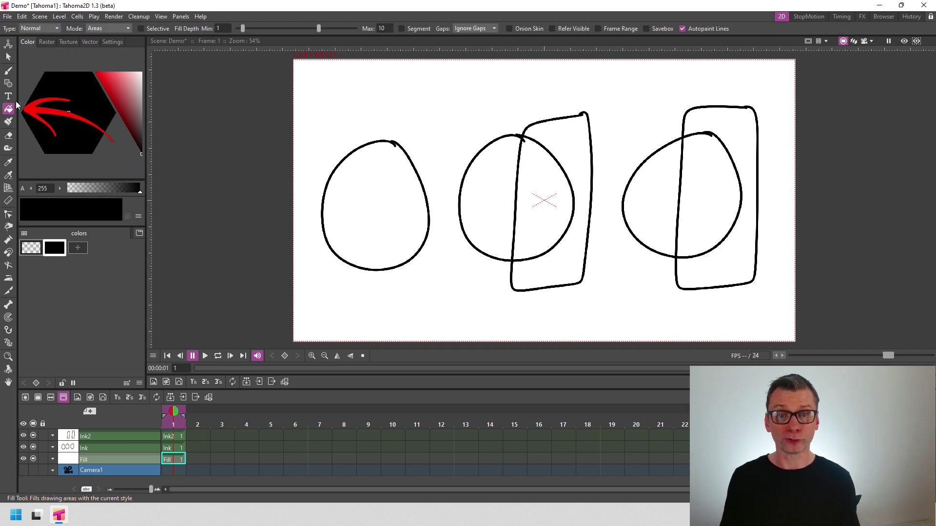
{"action": "left_click", "coordinate": [553, 28]}
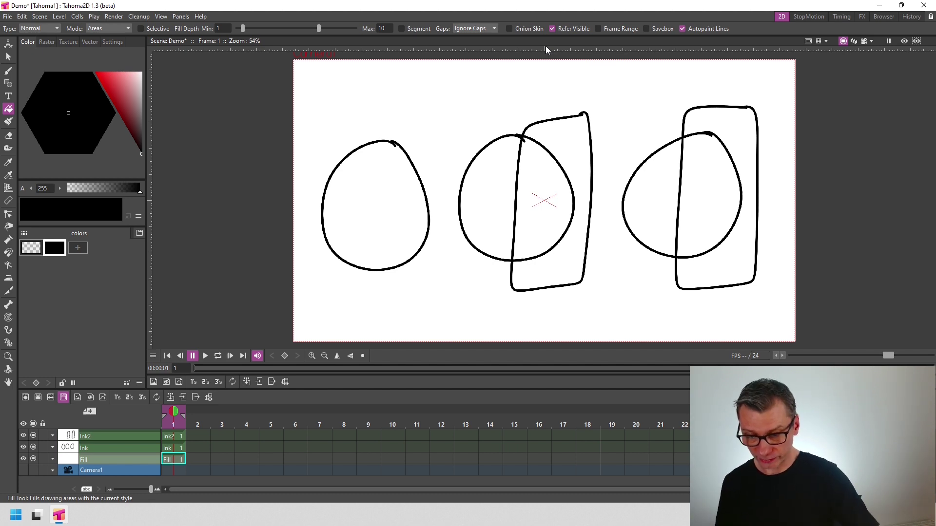
{"action": "left_click", "coordinate": [77, 248]}
Make the new swatch red, then fill the left oval and the middle oval's left part with it
{"action": "left_click_drag", "start_coordinate": [122, 92], "coordinate": [86, 63]}
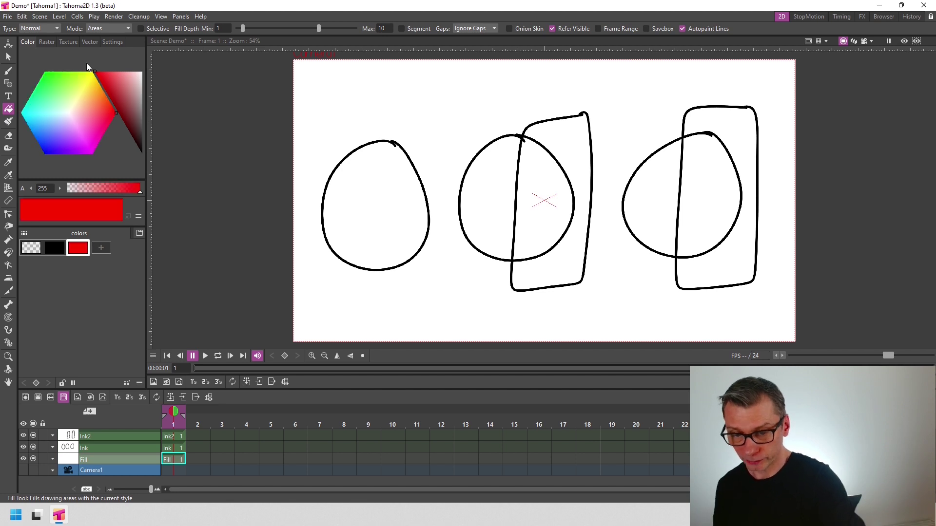
{"action": "left_click", "coordinate": [395, 189]}
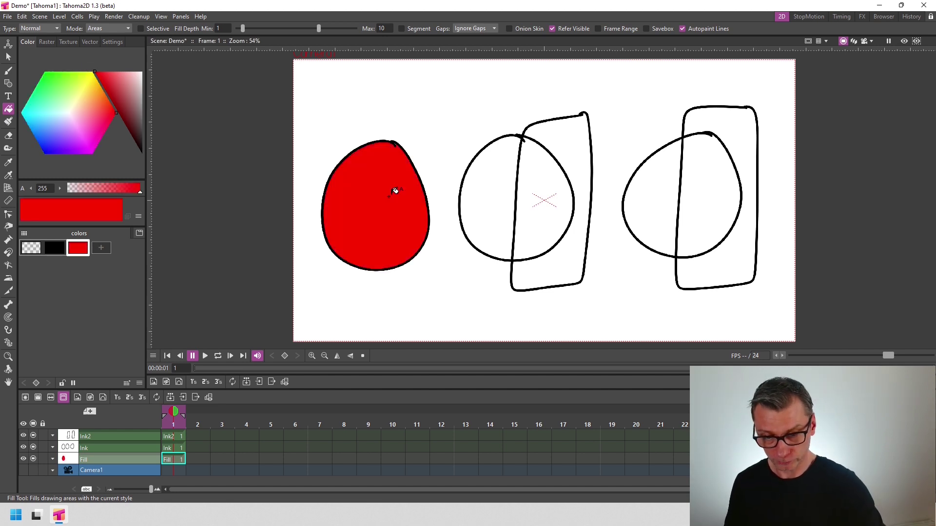
{"action": "left_click", "coordinate": [490, 205]}
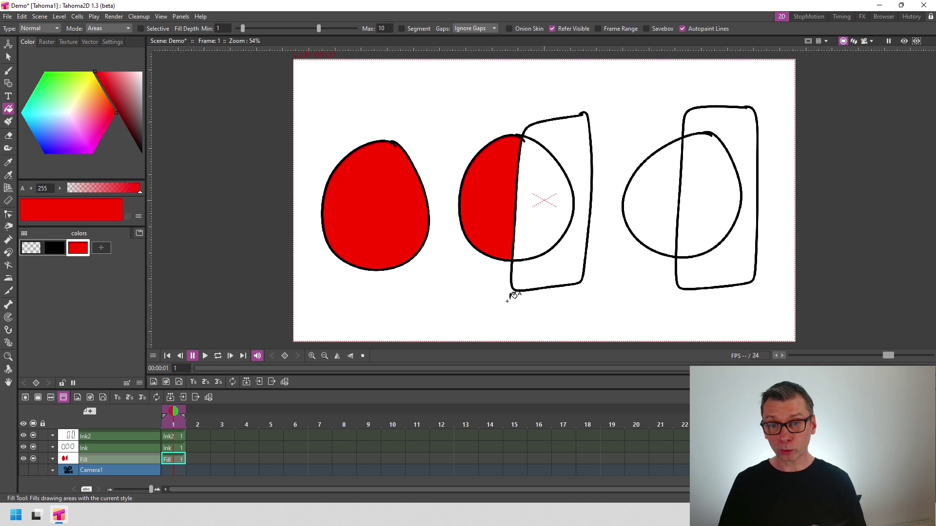
Hide Ink2's rectangles, fill the entire right oval red, then show Ink2 again
{"action": "left_click", "coordinate": [32, 435]}
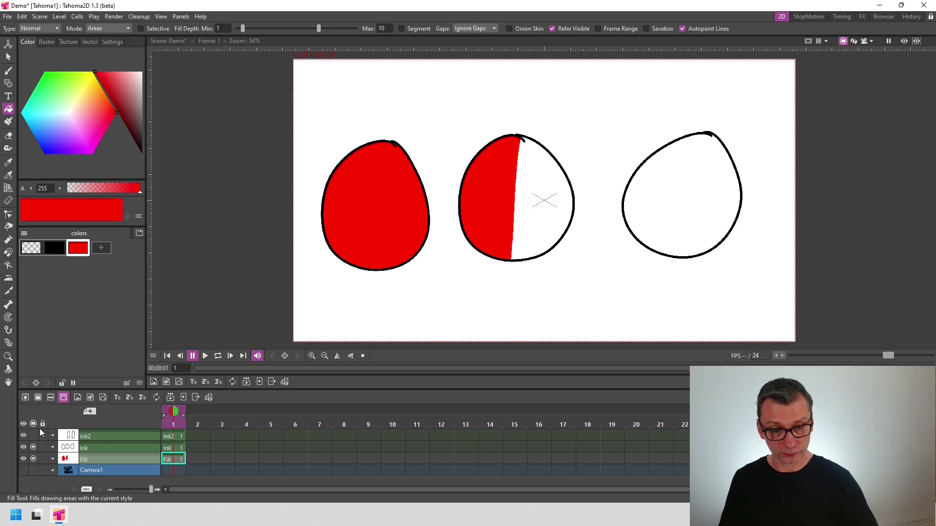
{"action": "left_click", "coordinate": [697, 192]}
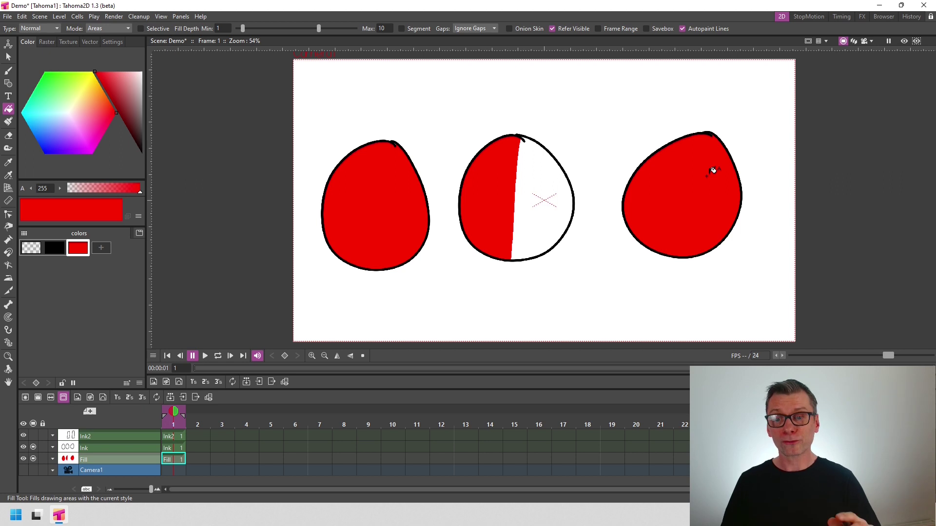
{"action": "left_click", "coordinate": [32, 436]}
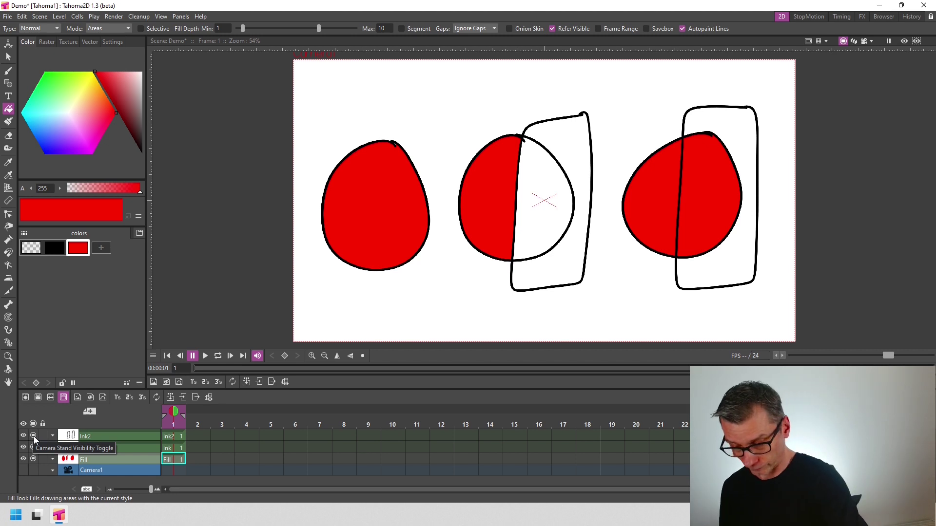
{"action": "left_click", "coordinate": [33, 436]}
{"action": "left_click", "coordinate": [33, 447]}
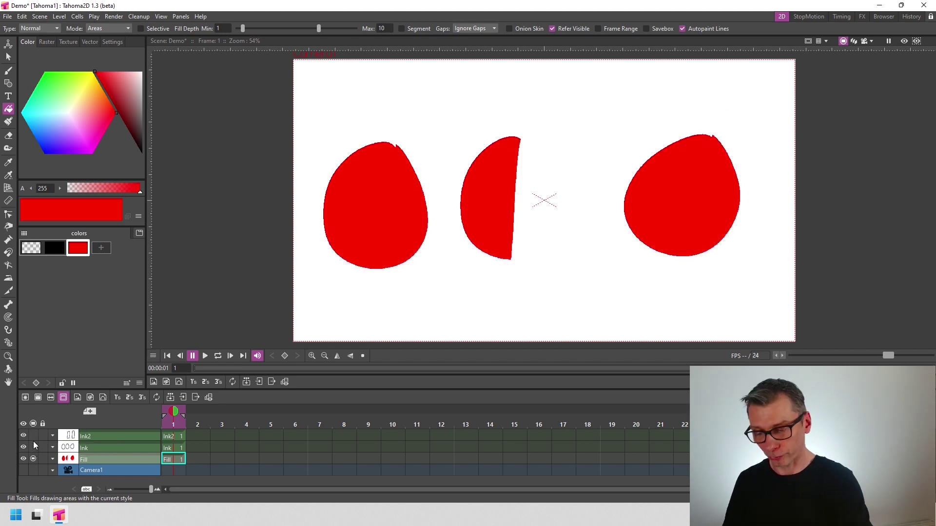
{"action": "left_click_drag", "start_coordinate": [30, 446], "coordinate": [34, 439]}
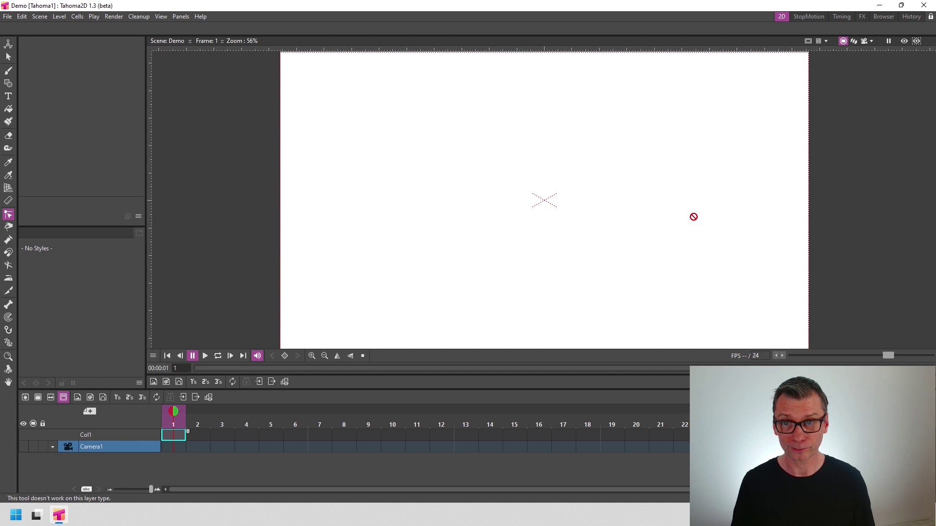
Create a Smart Raster level named 'Draw' and brush a long zigzag stroke across the canvas
{"action": "left_click", "coordinate": [91, 397]}
{"action": "type", "text": "Draw"}
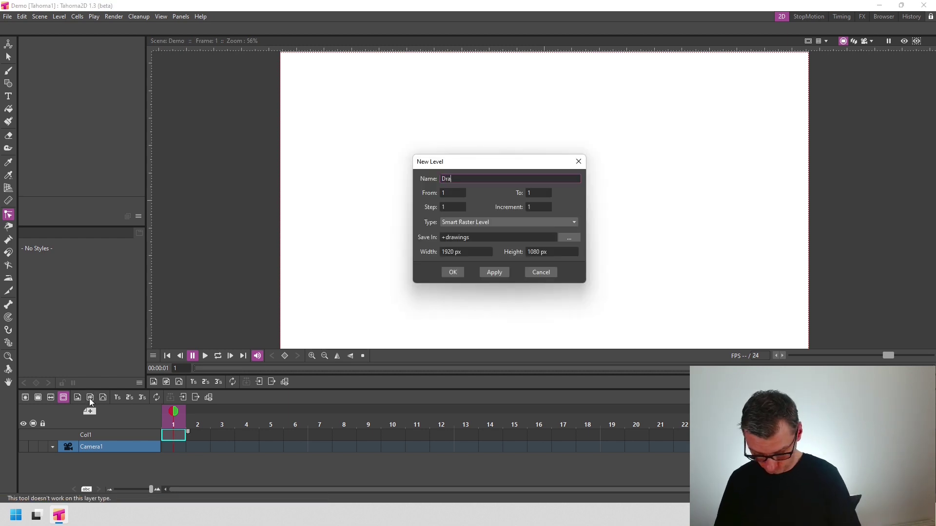
{"action": "left_click", "coordinate": [453, 272]}
{"action": "left_click", "coordinate": [8, 71]}
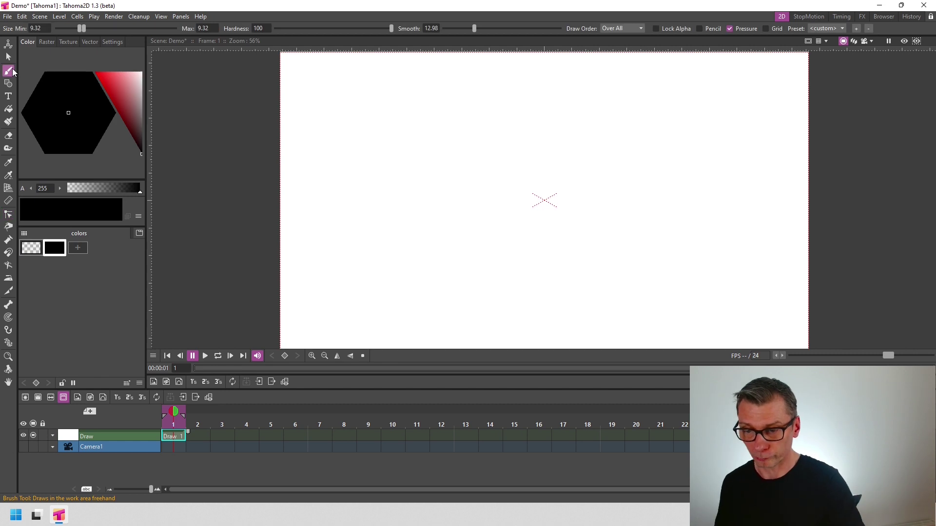
{"action": "mouse_move", "coordinate": [327, 69]}
{"action": "left_mouse_down"}
{"action": "mouse_move", "coordinate": [468, 88]}
{"action": "mouse_move", "coordinate": [641, 200]}
{"action": "mouse_move", "coordinate": [722, 288]}
{"action": "left_mouse_up"}
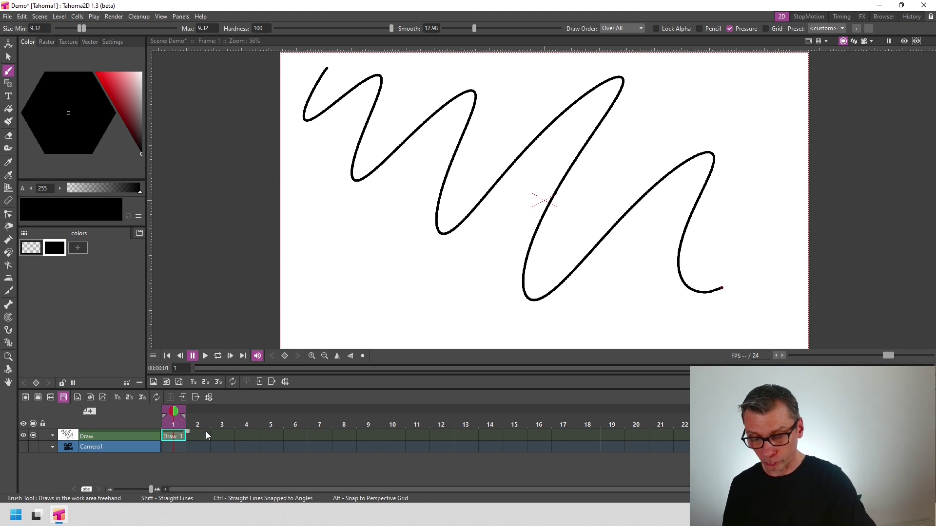
Extend the Draw 1 cell to hold through frame 15, then scrub frames 1–16 to check the hold
{"action": "left_click_drag", "start_coordinate": [288, 435], "coordinate": [546, 431]}
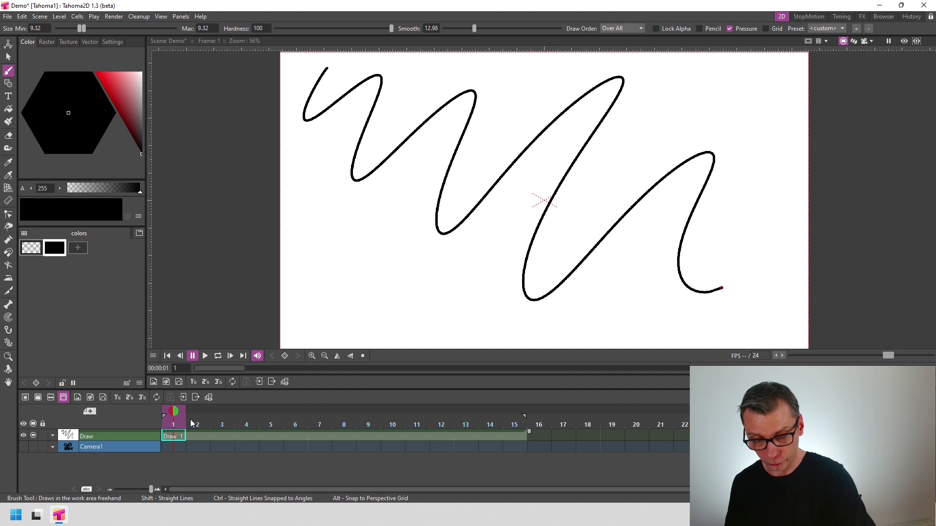
{"action": "left_click_drag", "start_coordinate": [193, 424], "coordinate": [169, 422]}
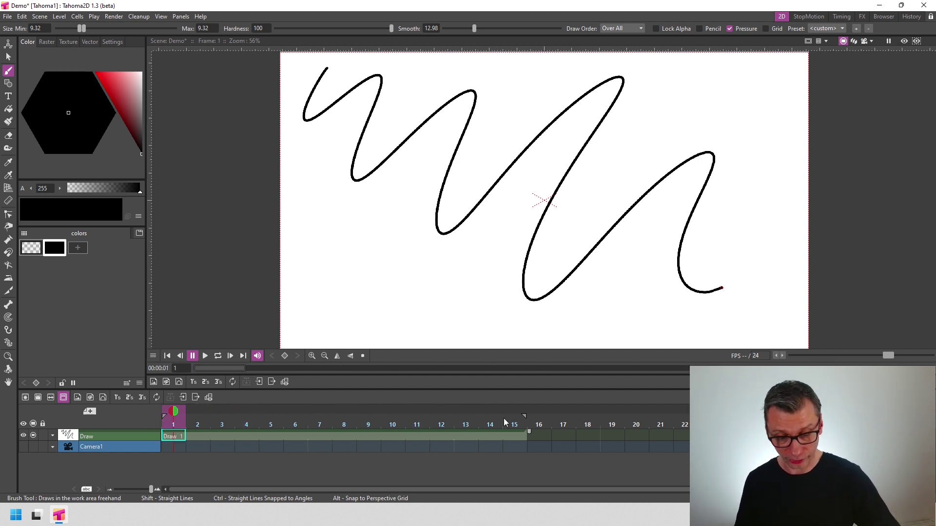
{"action": "left_click", "coordinate": [547, 433]}
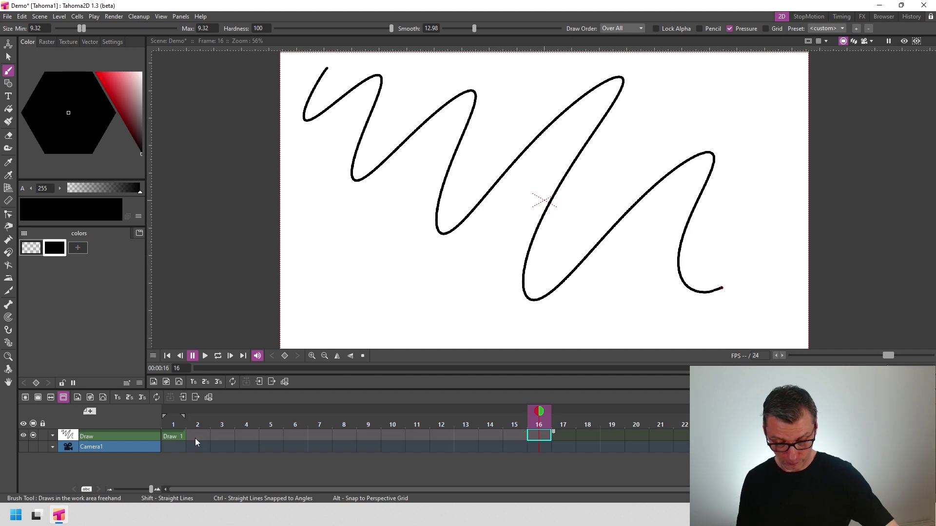
{"action": "left_click", "coordinate": [173, 421]}
{"action": "mouse_move", "coordinate": [176, 422]}
{"action": "left_mouse_down"}
{"action": "mouse_move", "coordinate": [490, 422]}
{"action": "mouse_move", "coordinate": [174, 423]}
{"action": "left_mouse_up"}
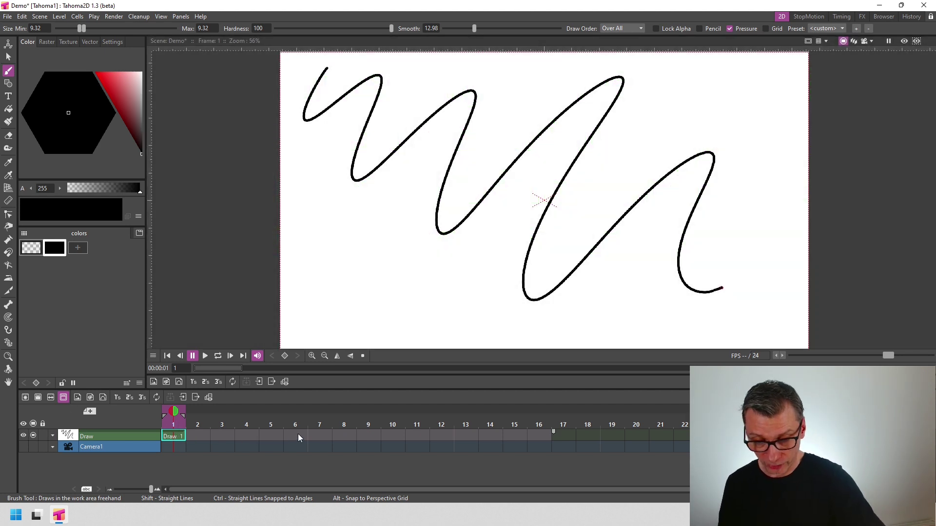
Create a blank drawing at frame 6 of the Draw layer and brush a long wavy stroke
{"action": "left_click", "coordinate": [300, 436]}
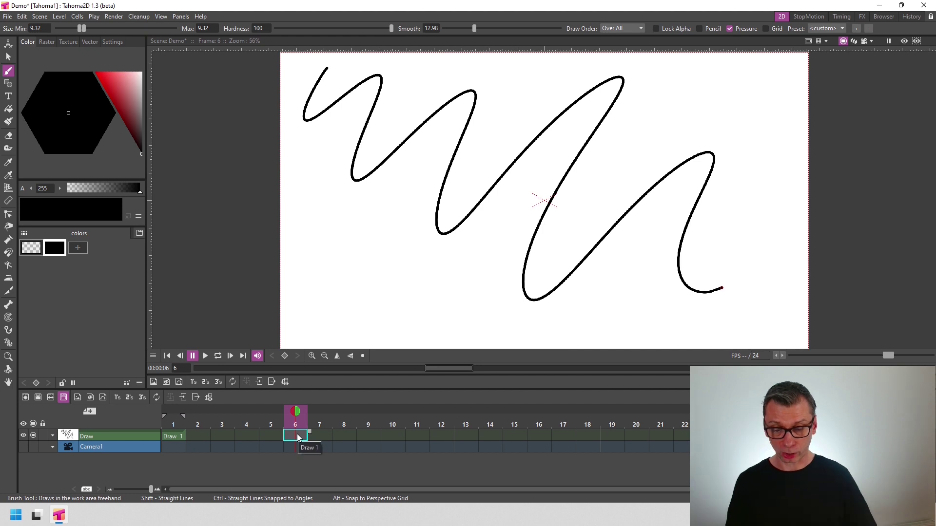
{"action": "right_click", "coordinate": [298, 438]}
{"action": "left_click", "coordinate": [343, 315]}
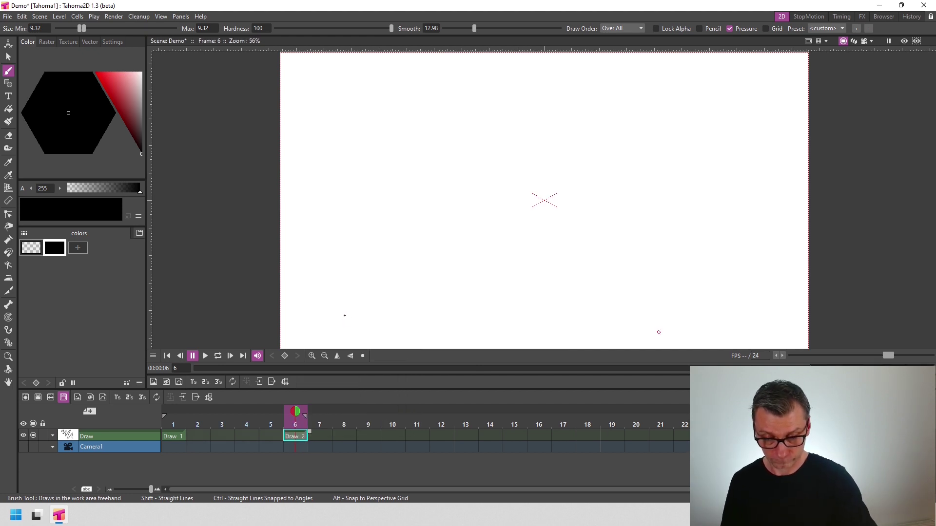
{"action": "mouse_move", "coordinate": [308, 325]}
{"action": "left_mouse_down"}
{"action": "mouse_move", "coordinate": [390, 301]}
{"action": "mouse_move", "coordinate": [680, 274]}
{"action": "mouse_move", "coordinate": [779, 303]}
{"action": "left_mouse_up"}
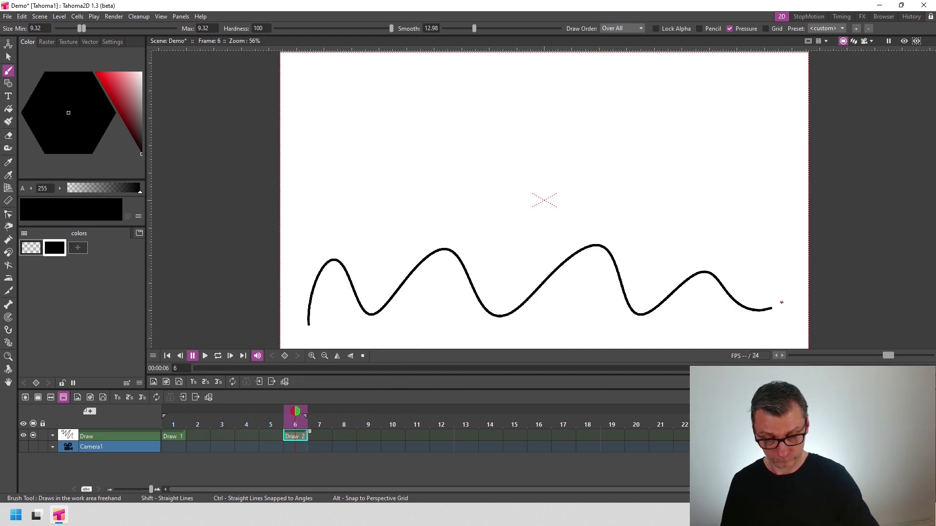
Preview the animation from frame 1 and extend the playback range to frame 14
{"action": "left_click", "coordinate": [171, 422]}
{"action": "left_click_drag", "start_coordinate": [171, 420], "coordinate": [467, 425]}
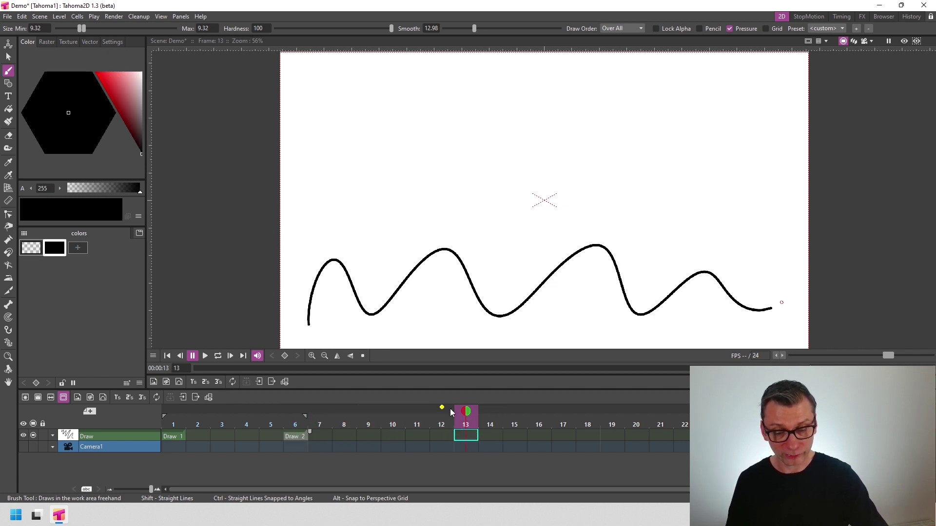
{"action": "left_click_drag", "start_coordinate": [305, 416], "coordinate": [498, 419]}
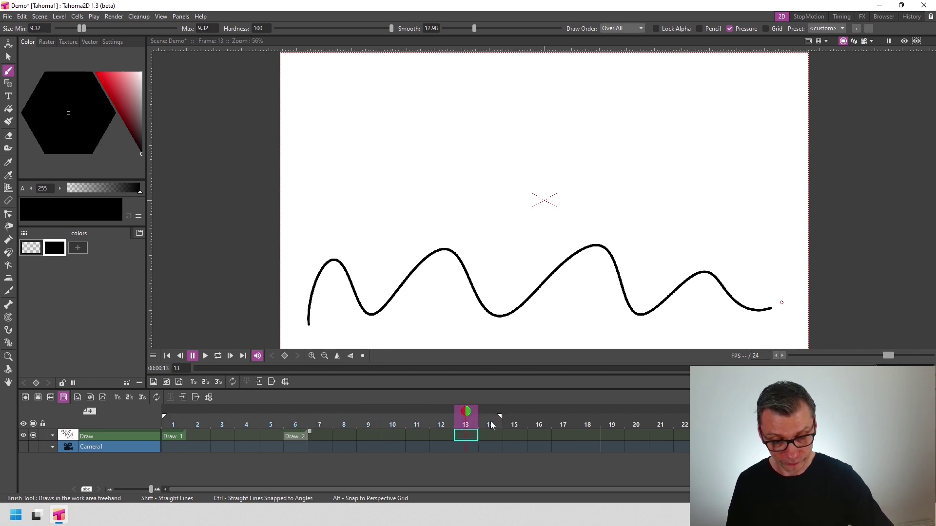
{"action": "left_click", "coordinate": [484, 432]}
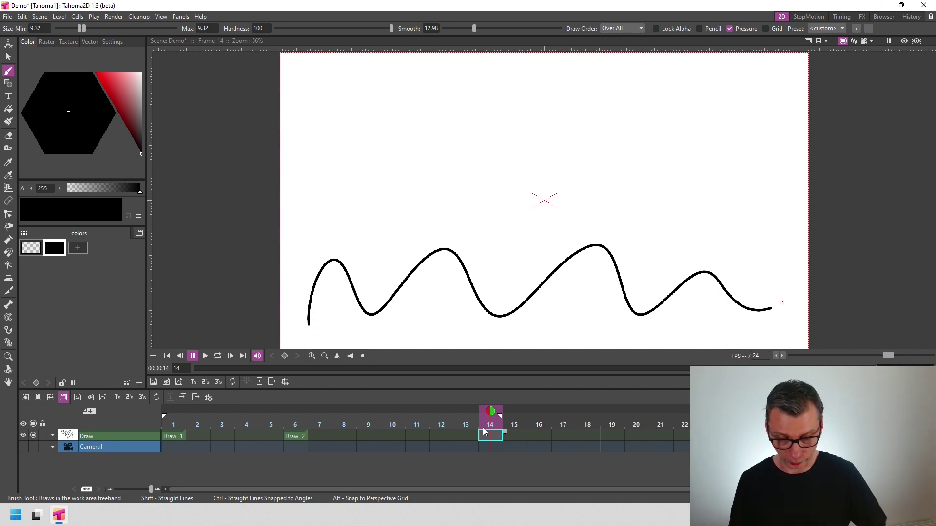
Insert a Stop Frame Hold at frame 11 of the Draw layer and scrub from frame 6 to verify
{"action": "left_click", "coordinate": [416, 435]}
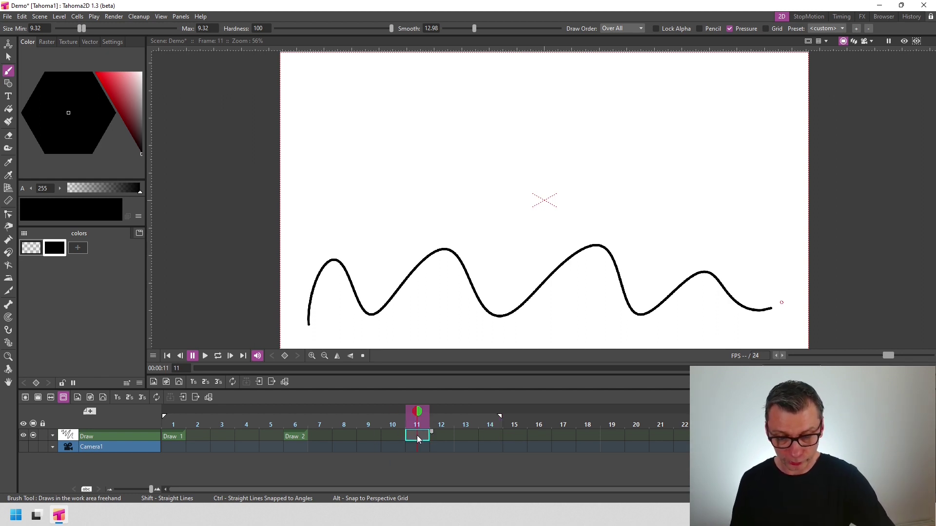
{"action": "right_click", "coordinate": [415, 436]}
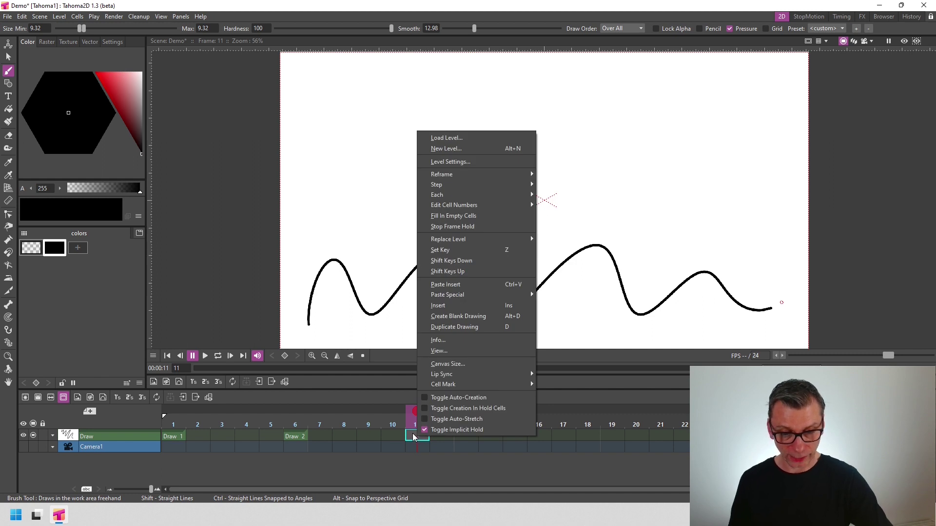
{"action": "left_click", "coordinate": [480, 227]}
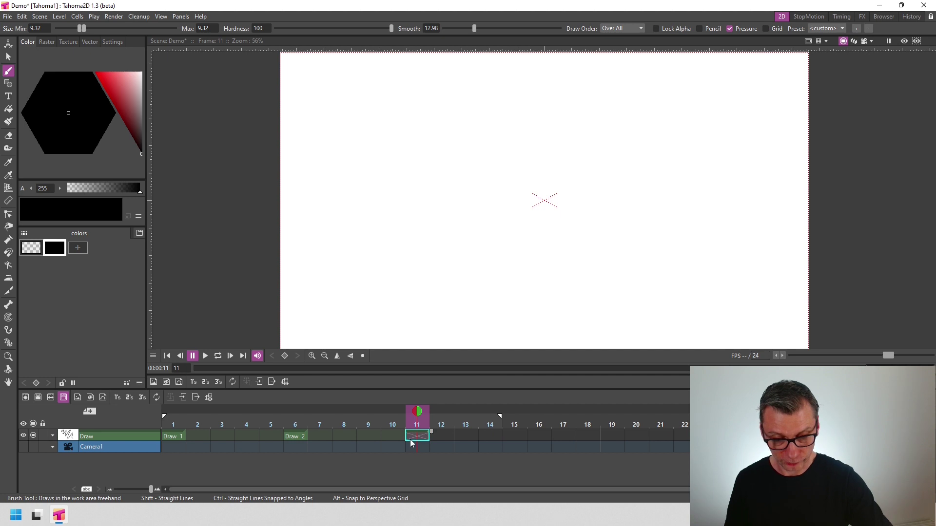
{"action": "left_click", "coordinate": [296, 425]}
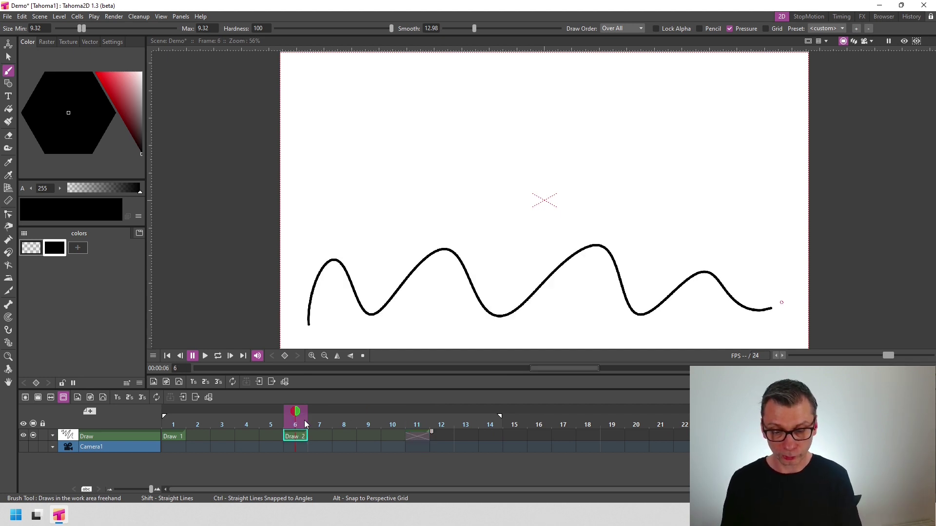
{"action": "mouse_move", "coordinate": [304, 420]}
{"action": "left_mouse_down"}
{"action": "mouse_move", "coordinate": [470, 422]}
{"action": "mouse_move", "coordinate": [424, 428]}
{"action": "left_mouse_up"}
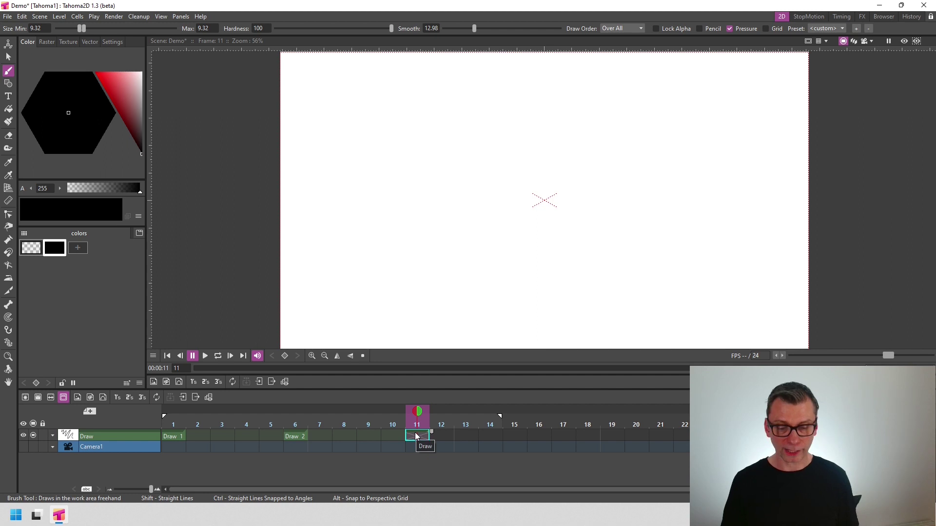
{"action": "left_click_drag", "start_coordinate": [309, 325], "coordinate": [771, 308]}
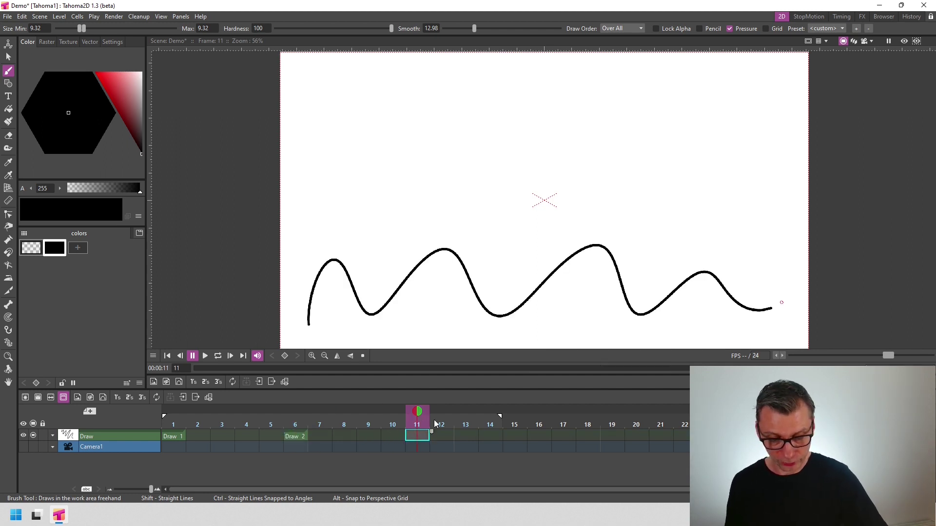
{"action": "left_click", "coordinate": [465, 424]}
{"action": "left_click", "coordinate": [296, 425]}
{"action": "left_click", "coordinate": [465, 425]}
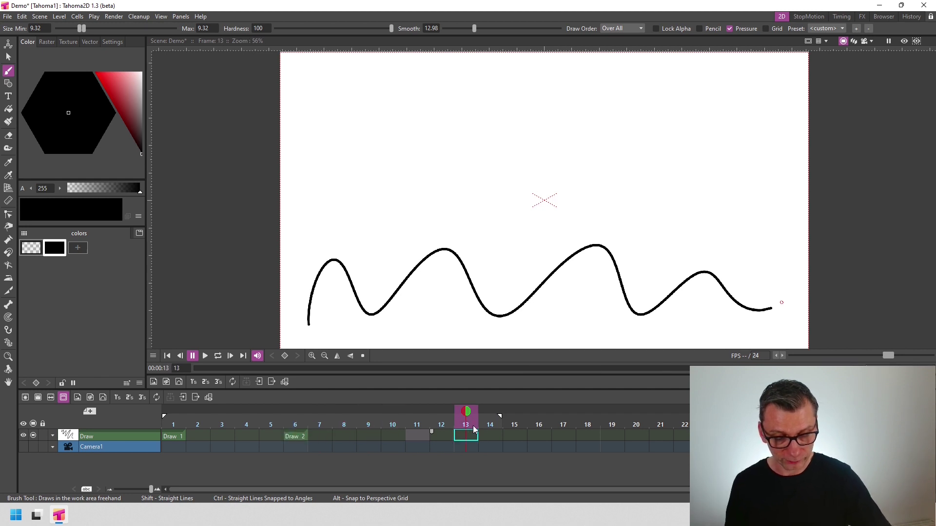
{"action": "left_click", "coordinate": [297, 424]}
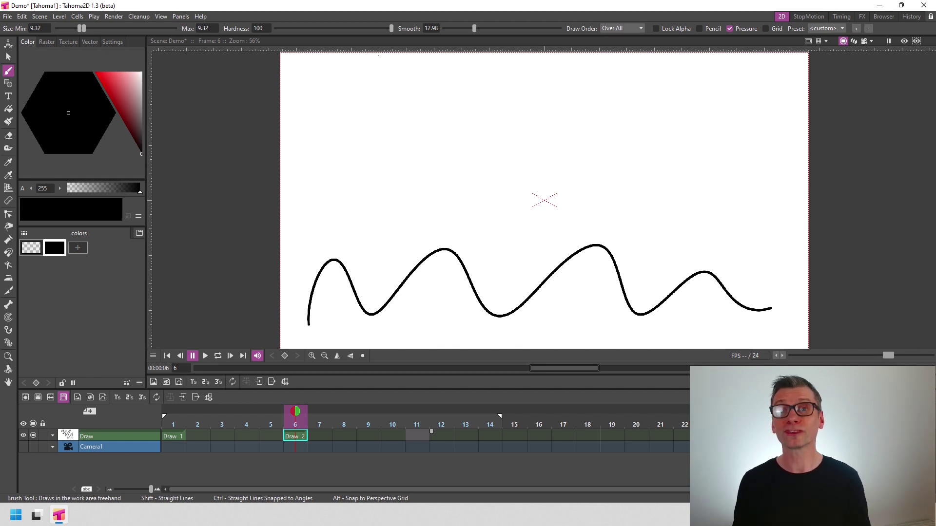
Create a blank drawing at frame 11 and brush a vertical squiggle down the canvas's right side
{"action": "left_click", "coordinate": [417, 436]}
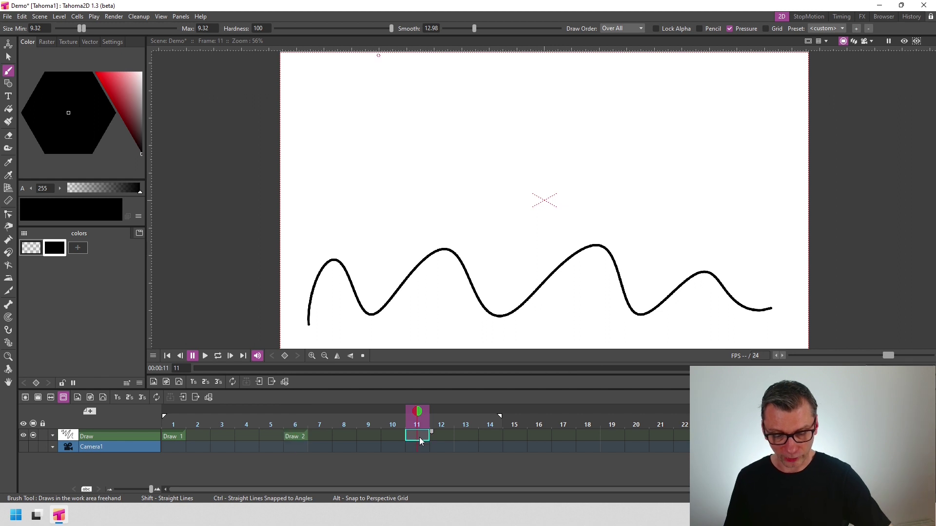
{"action": "right_click", "coordinate": [413, 436]}
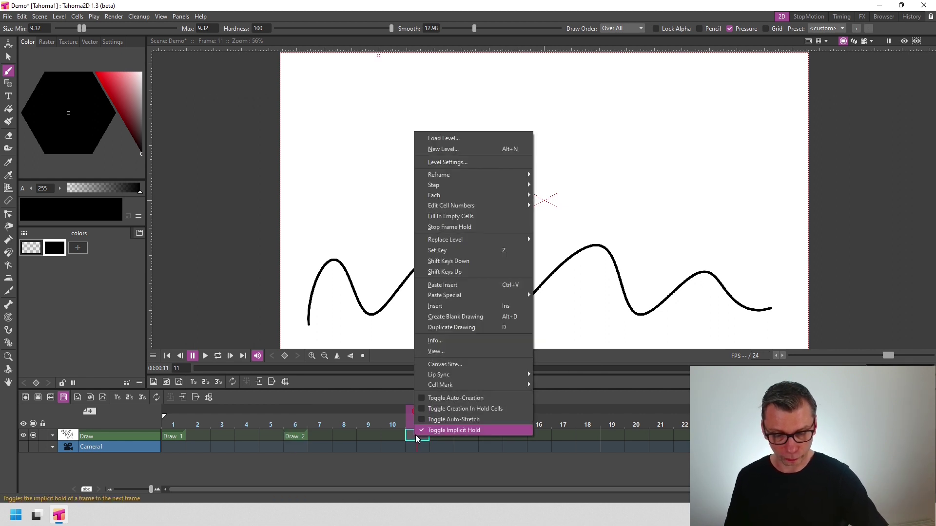
{"action": "left_click", "coordinate": [494, 315]}
{"action": "mouse_move", "coordinate": [781, 79]}
{"action": "left_mouse_down"}
{"action": "mouse_move", "coordinate": [758, 124]}
{"action": "mouse_move", "coordinate": [718, 318]}
{"action": "left_mouse_up"}
Scrub the timeline from frame 1 to preview the timing of the three drawings
{"action": "left_click", "coordinate": [173, 422]}
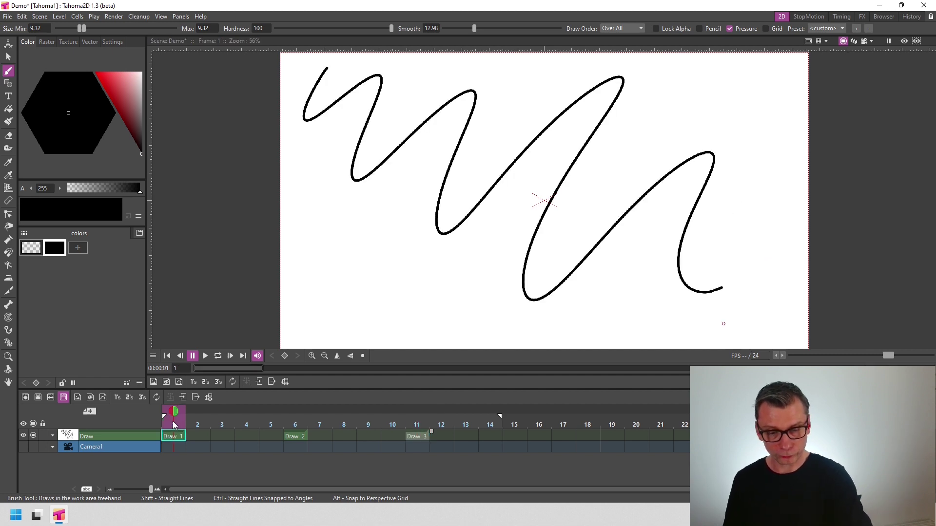
{"action": "mouse_move", "coordinate": [173, 422]}
{"action": "left_mouse_down"}
{"action": "mouse_move", "coordinate": [363, 416]}
{"action": "mouse_move", "coordinate": [505, 427]}
{"action": "left_mouse_up"}
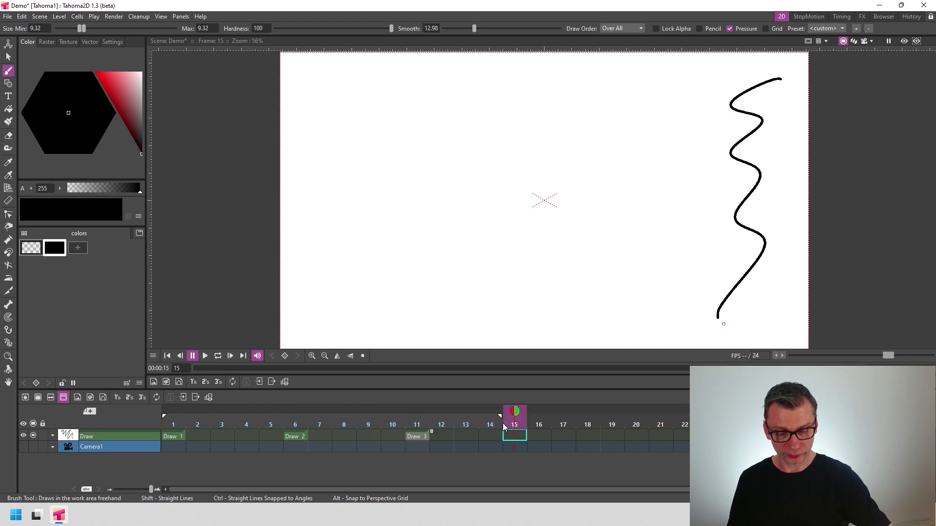
{"action": "mouse_move", "coordinate": [179, 425]}
{"action": "left_mouse_down"}
{"action": "mouse_move", "coordinate": [368, 422]}
{"action": "mouse_move", "coordinate": [344, 423]}
{"action": "mouse_move", "coordinate": [378, 432]}
{"action": "left_mouse_up"}
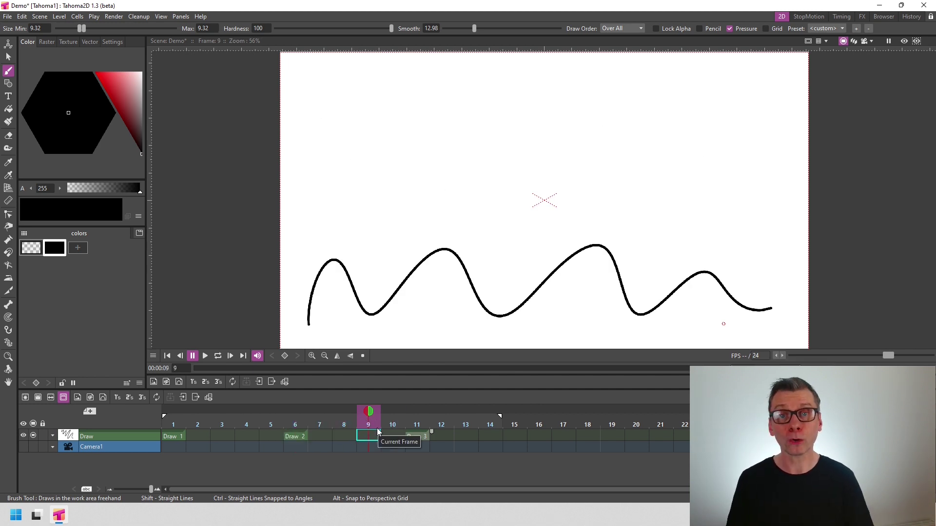
Try dragging the Draw 2 cell later along the Draw layer and preview the timing
{"action": "left_click", "coordinate": [296, 436]}
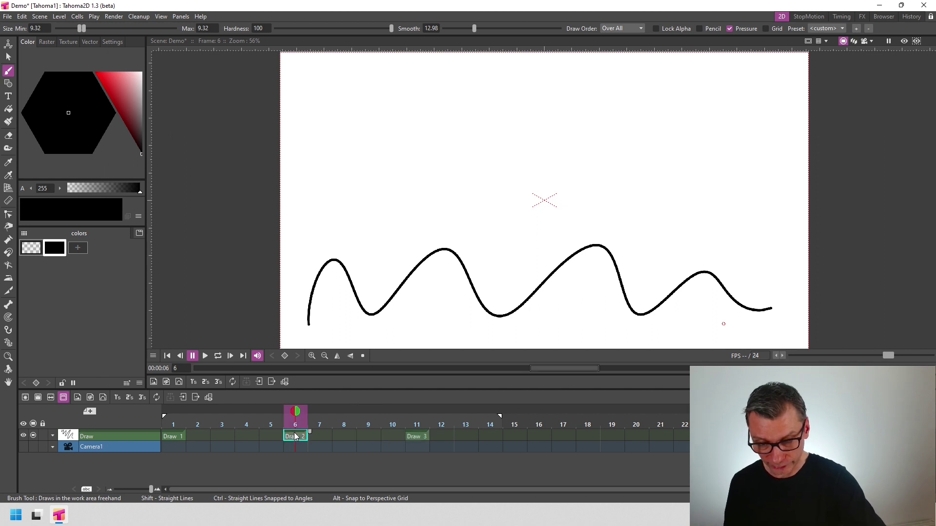
{"action": "mouse_move", "coordinate": [330, 433]}
{"action": "left_mouse_down"}
{"action": "mouse_move", "coordinate": [344, 433]}
{"action": "mouse_move", "coordinate": [301, 435]}
{"action": "mouse_move", "coordinate": [363, 438]}
{"action": "left_mouse_up"}
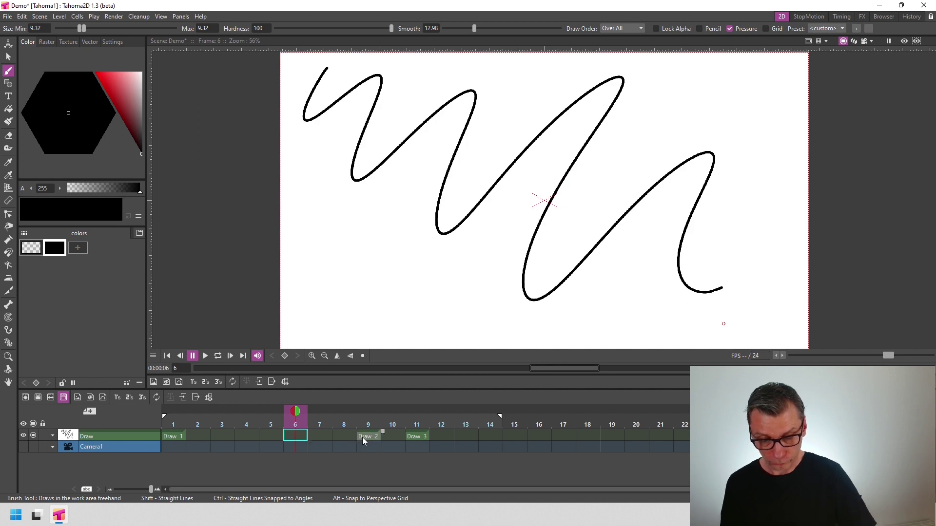
{"action": "mouse_move", "coordinate": [224, 423]}
{"action": "left_mouse_down"}
{"action": "mouse_move", "coordinate": [367, 421]}
{"action": "mouse_move", "coordinate": [340, 414]}
{"action": "mouse_move", "coordinate": [363, 424]}
{"action": "left_mouse_up"}
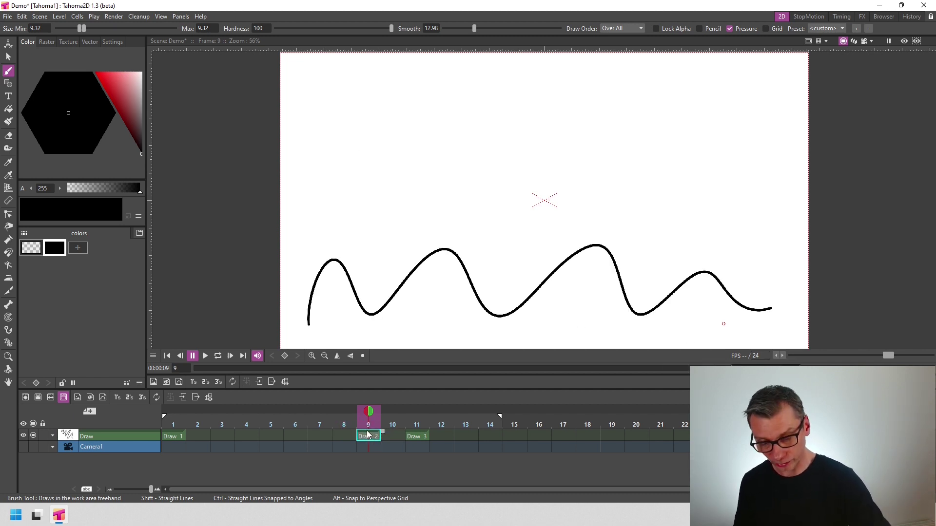
Move Draw 2 back so it starts at frame 3 and scrub to preview the new timing
{"action": "left_click", "coordinate": [364, 436]}
{"action": "left_click_drag", "start_coordinate": [364, 436], "coordinate": [206, 435]}
{"action": "left_click", "coordinate": [184, 411]}
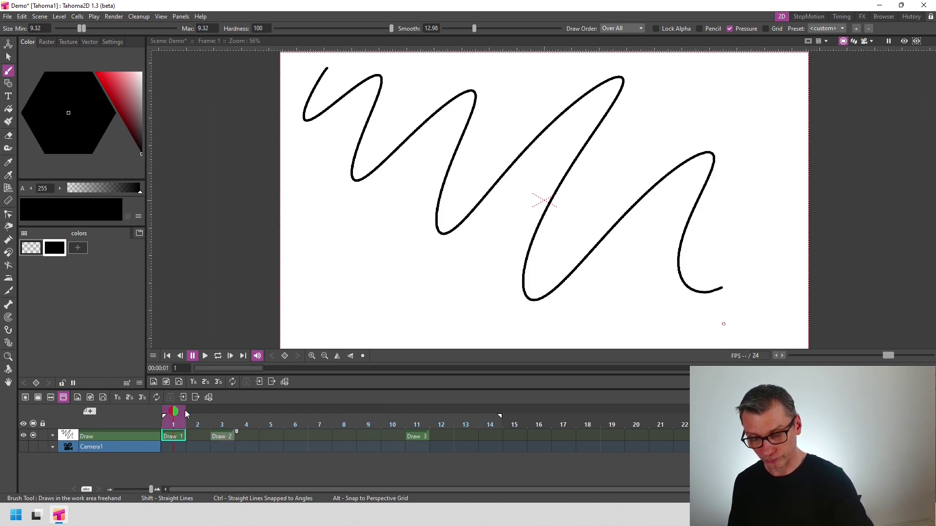
{"action": "left_click", "coordinate": [198, 425]}
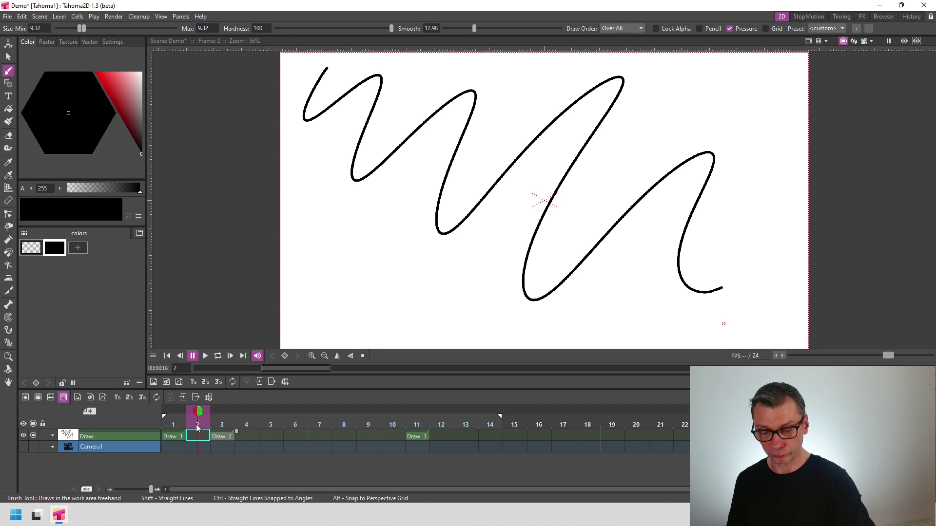
{"action": "left_click_drag", "start_coordinate": [199, 423], "coordinate": [412, 427]}
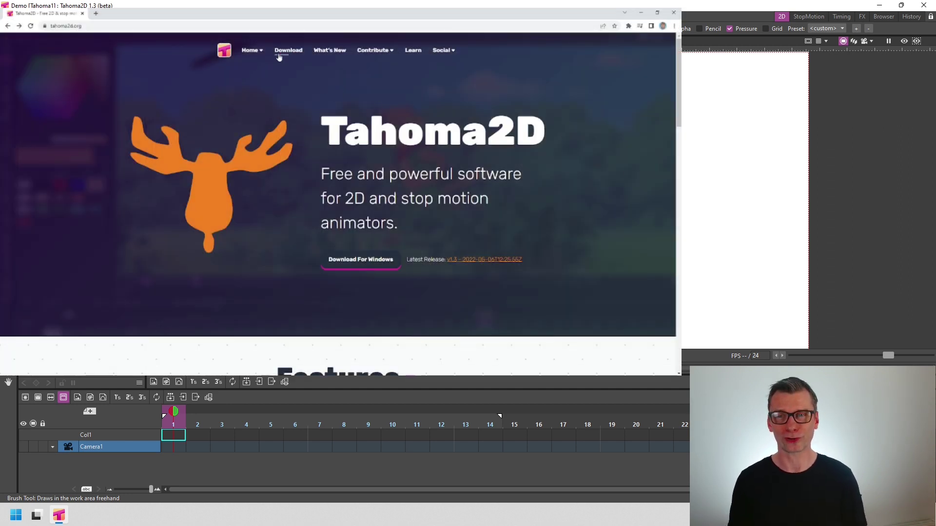
Go to the Download page from tahoma2d.org's top navigation bar
{"action": "left_click", "coordinate": [278, 53]}
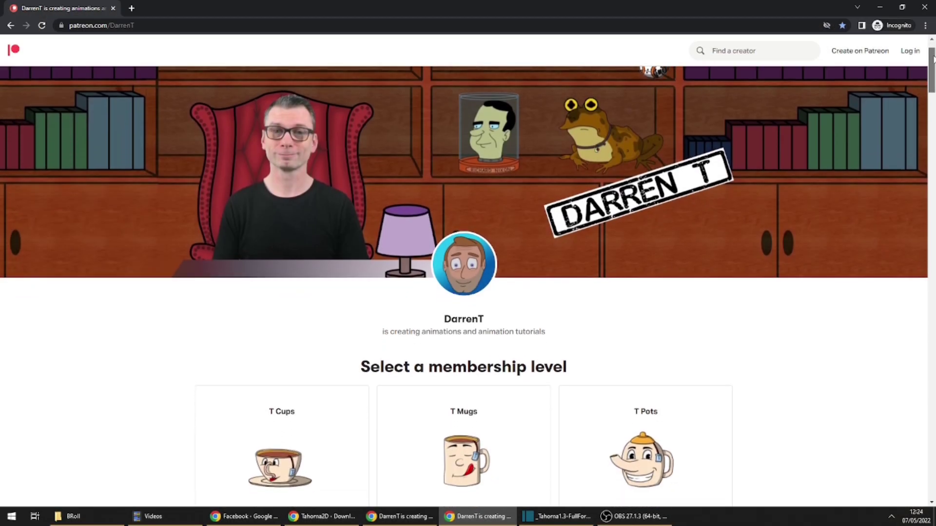
Scroll the Patreon page down to the T Cups £2, T Mugs £4 and T Pots £6 tiers
{"action": "left_click_drag", "start_coordinate": [933, 58], "coordinate": [934, 101]}
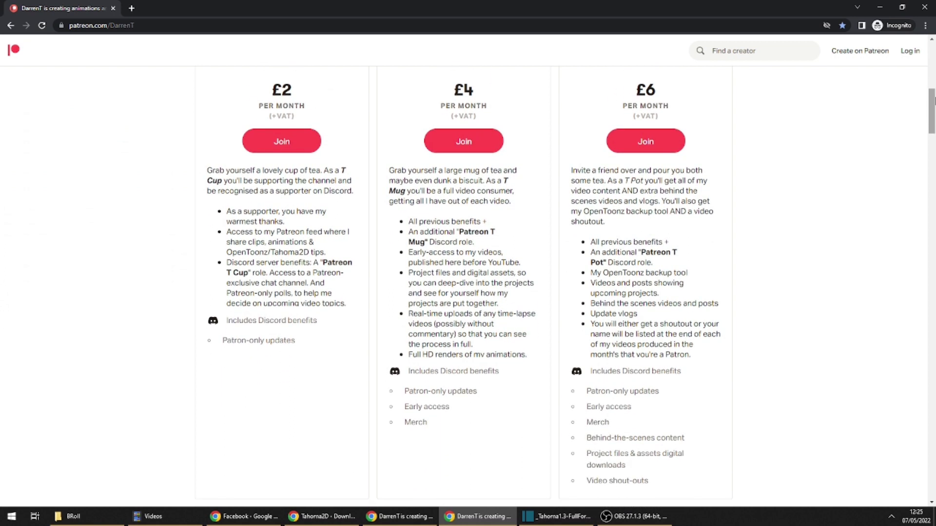